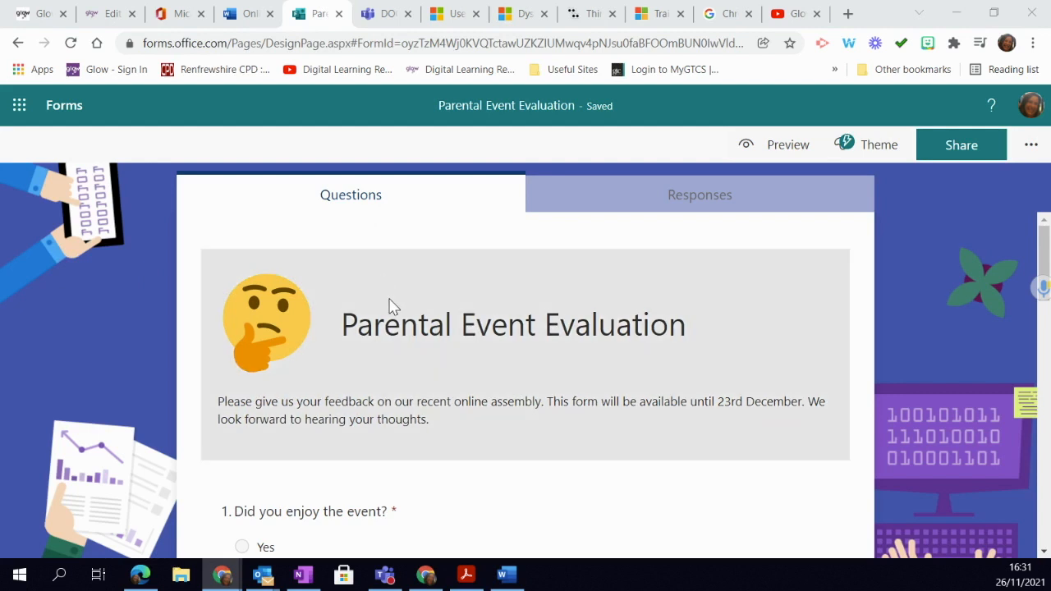
Step: Format the form title "Parental Event Evaluation" as bold italic and increase its font size
click(358, 325)
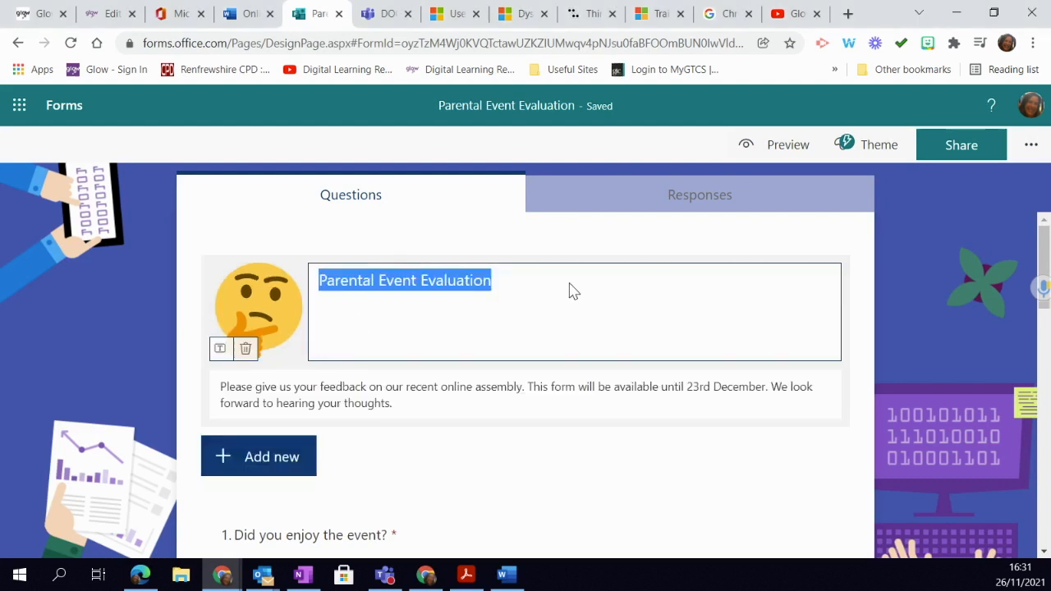
click(504, 281)
drag(499, 280, 321, 280)
click(341, 256)
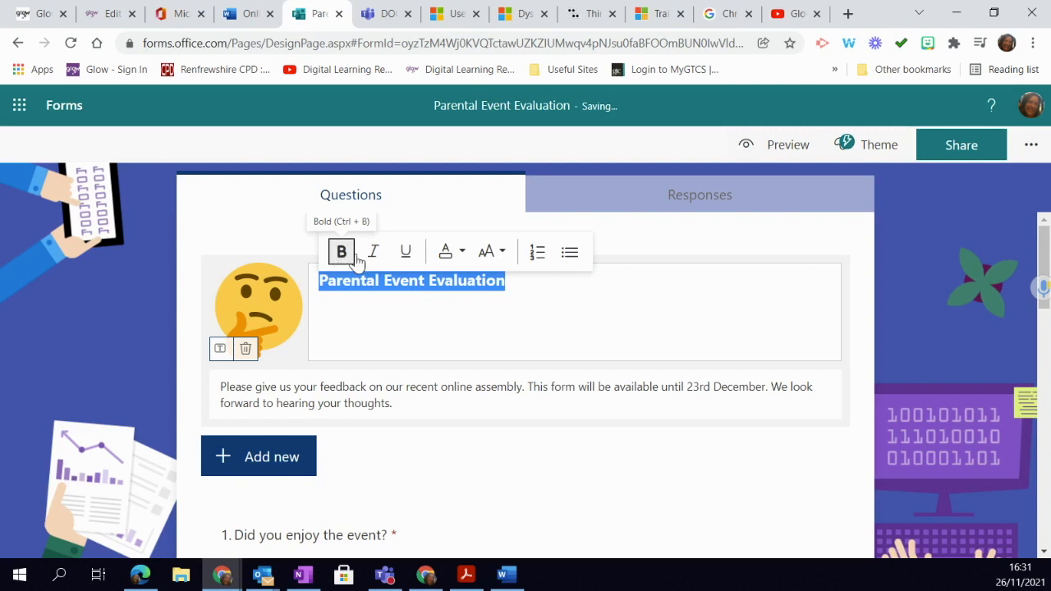
click(373, 252)
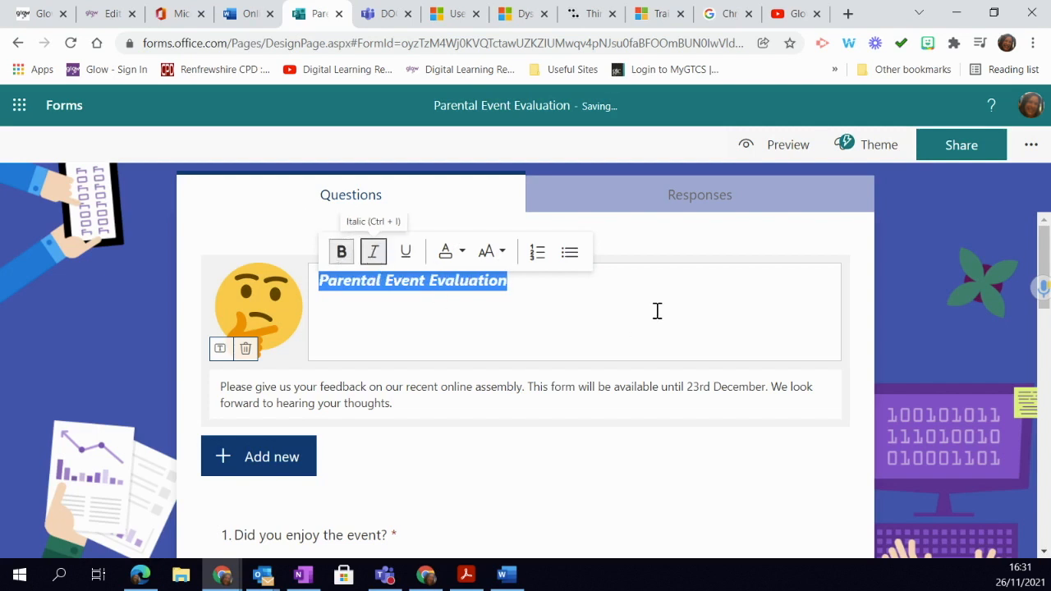
click(497, 253)
click(521, 321)
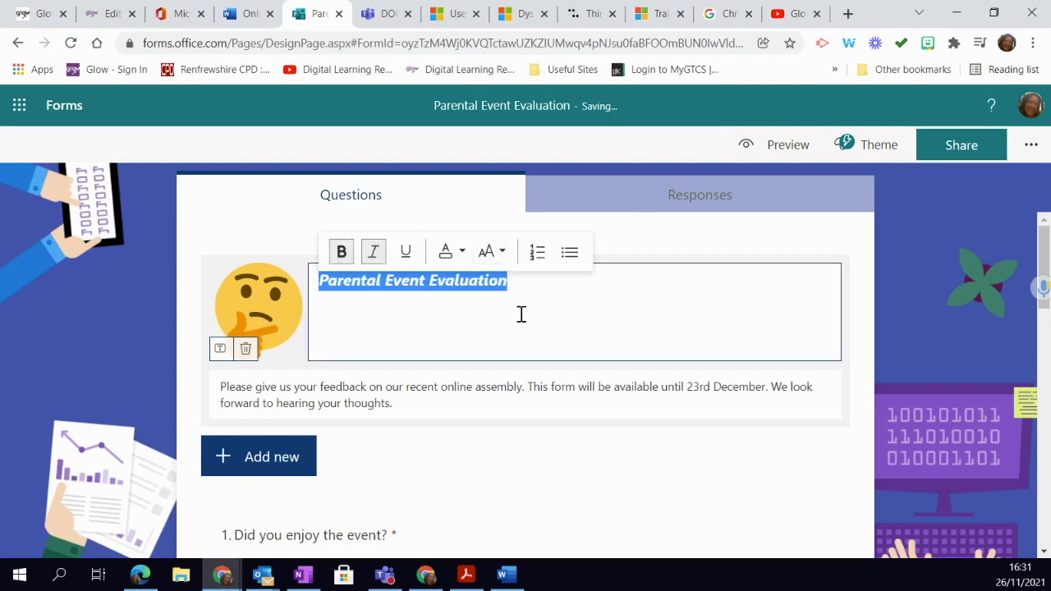
click(495, 252)
click(503, 297)
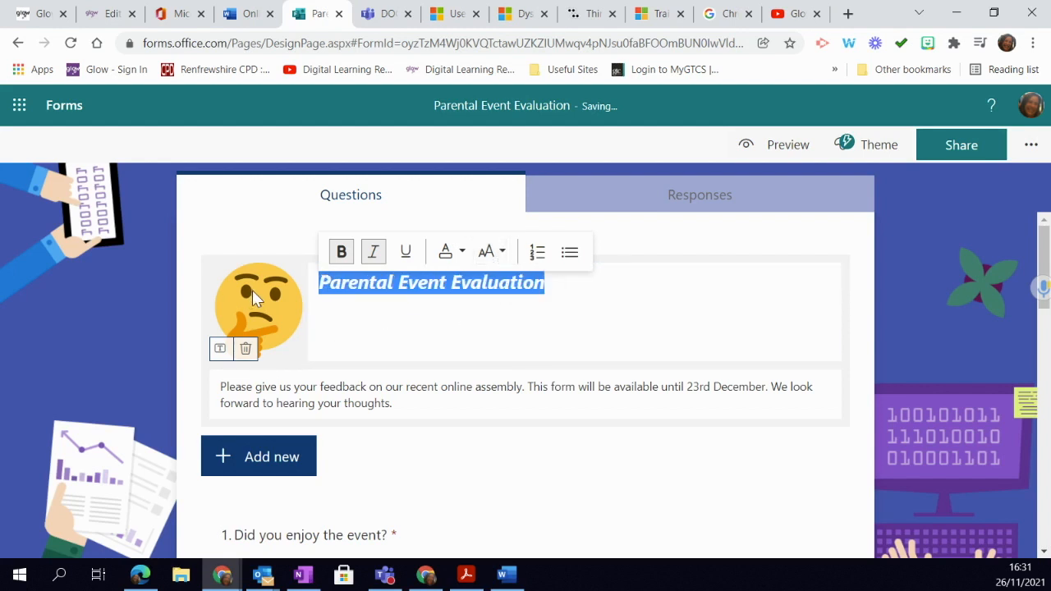
click(765, 424)
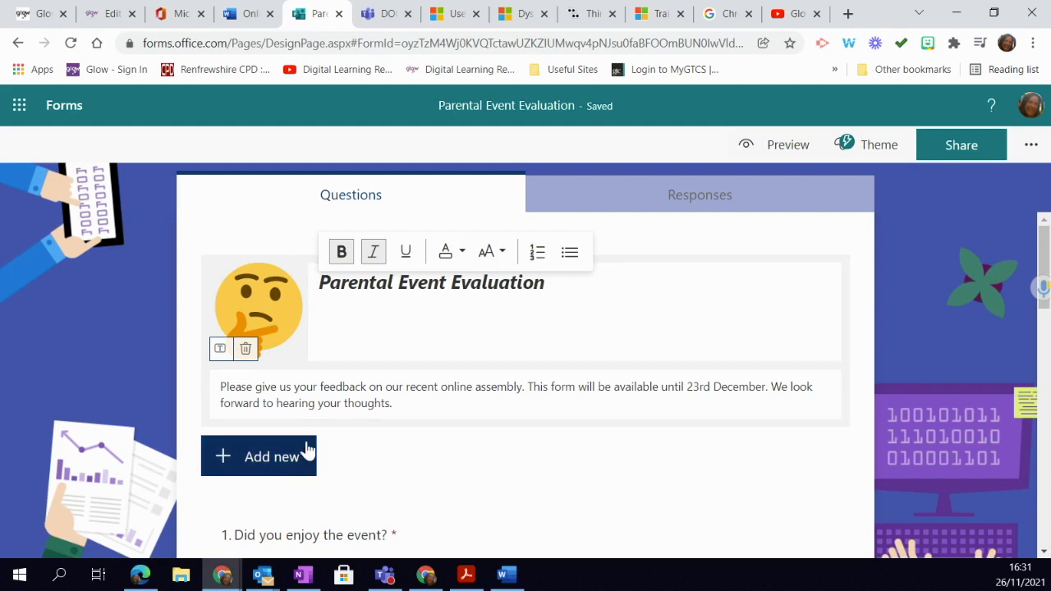
Step: Examine the form's description and look through the existing questions, from the enjoyment question to the overall rating
scroll(441, 314, down, 1)
triple_click(425, 324)
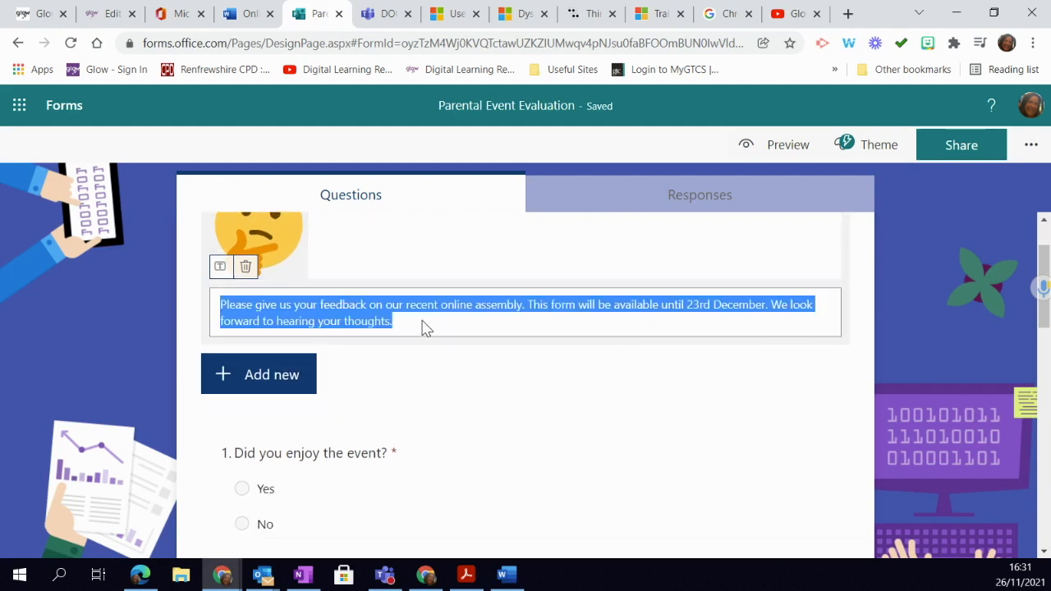
scroll(447, 332, up, 1)
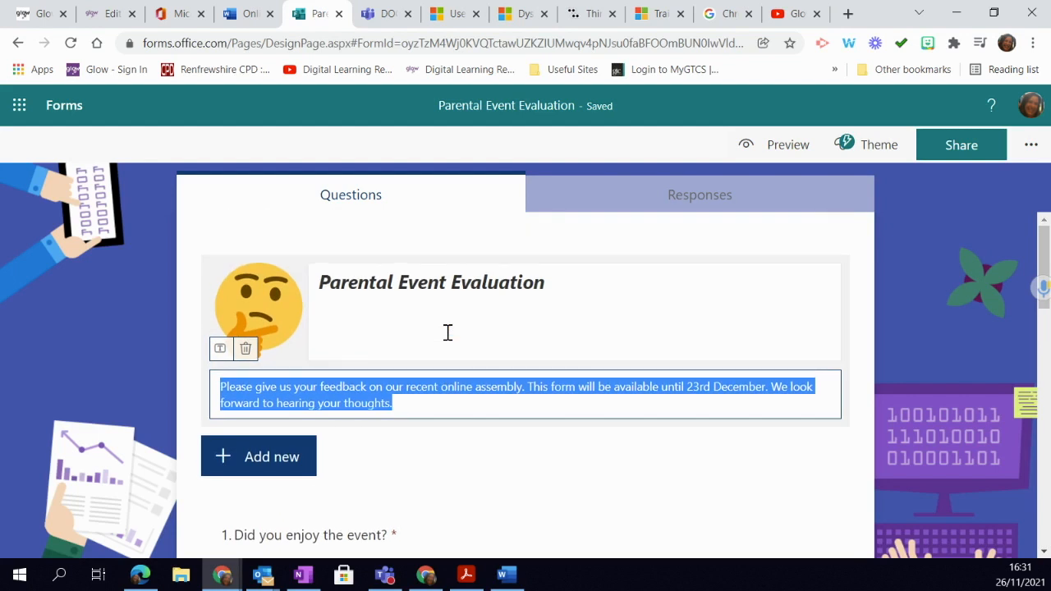
scroll(449, 334, down, 1)
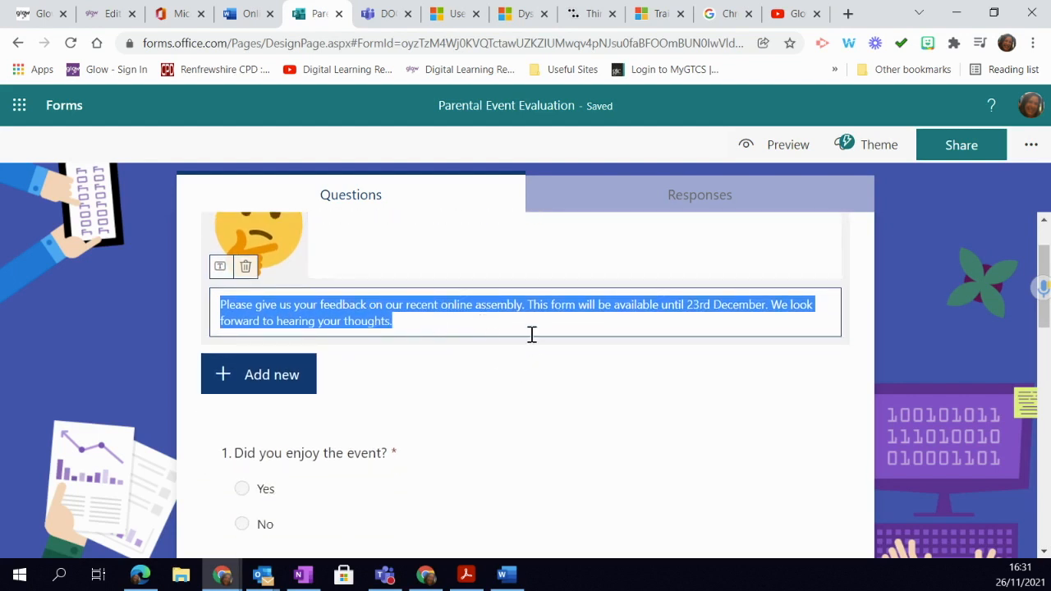
scroll(532, 334, down, 1)
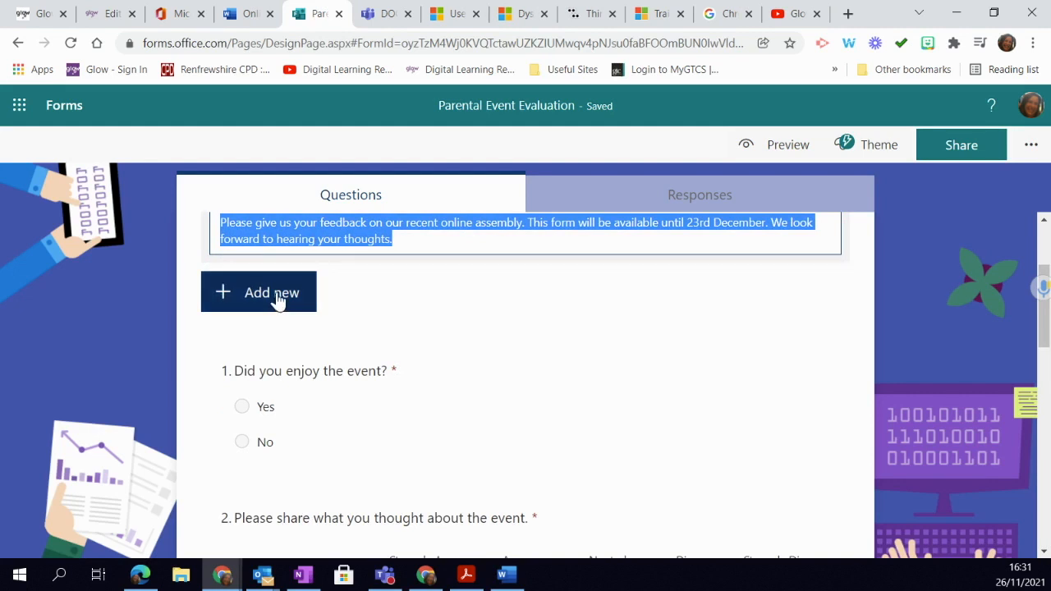
scroll(335, 399, down, 2)
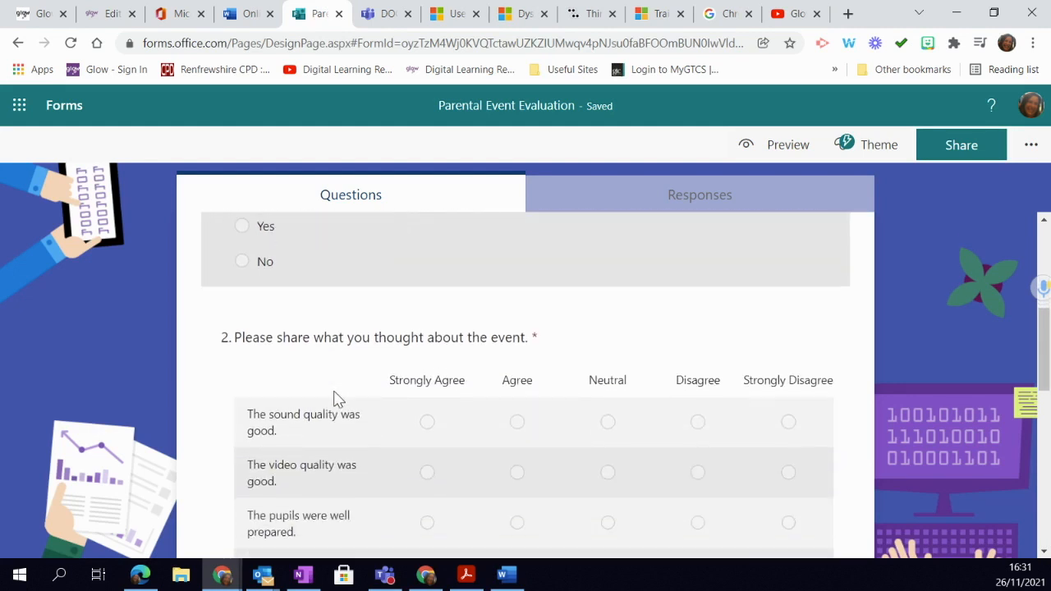
scroll(335, 399, down, 6)
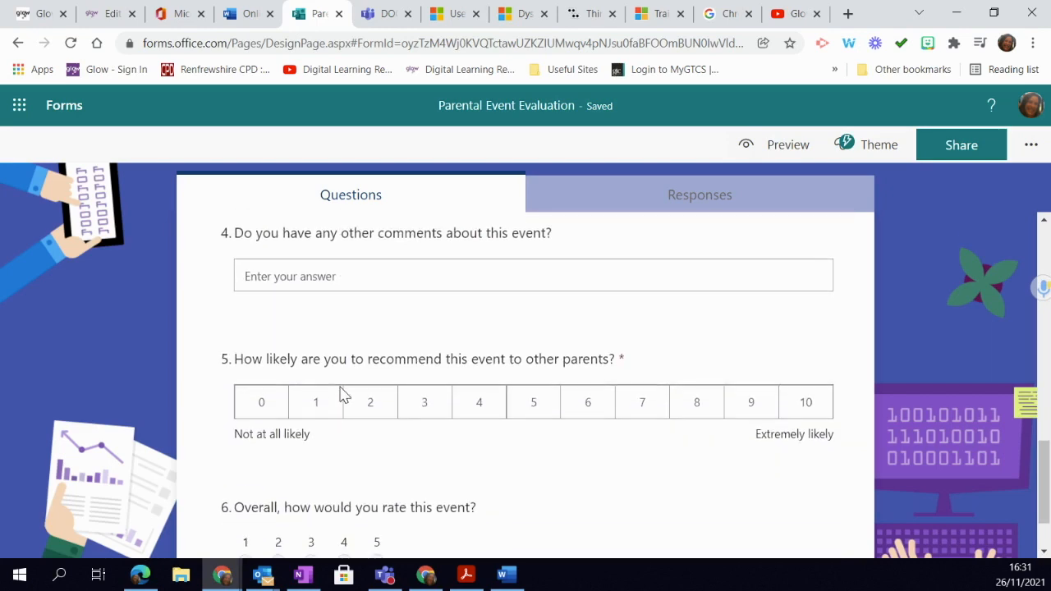
scroll(344, 395, down, 1)
scroll(343, 395, up, 8)
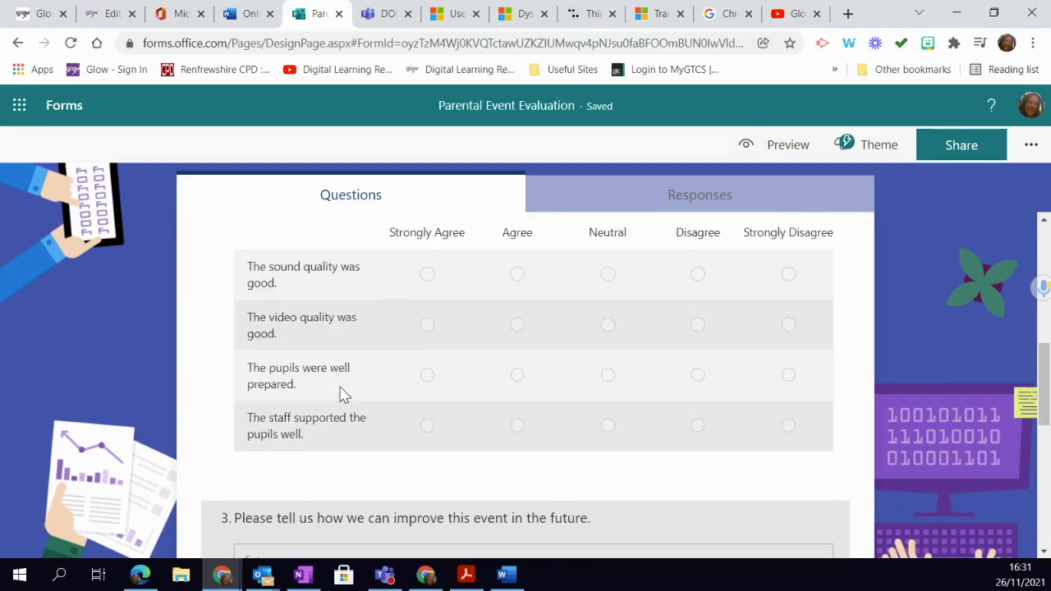
scroll(343, 395, up, 1)
scroll(375, 399, down, 2)
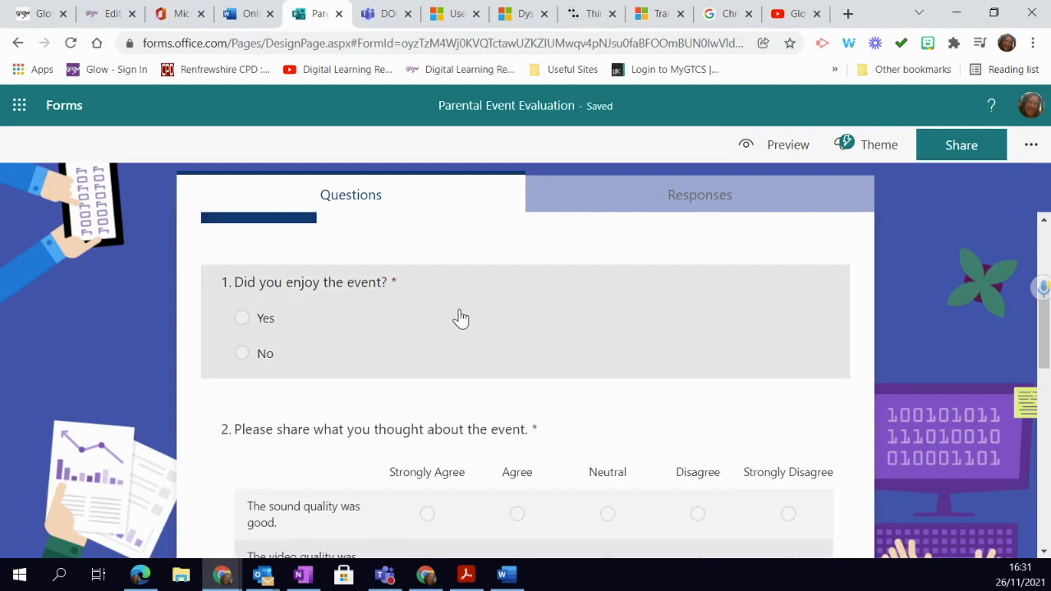
Step: Open the question "Did you enjoy the event?" for editing and review its answer options and Required setting
click(460, 319)
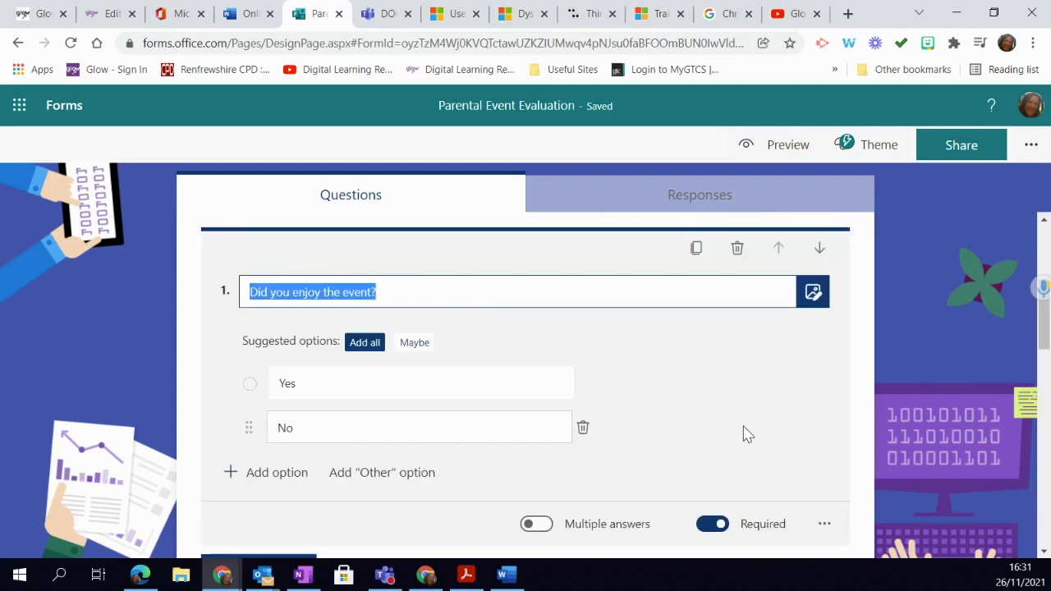
scroll(767, 391, up, 1)
scroll(757, 408, down, 1)
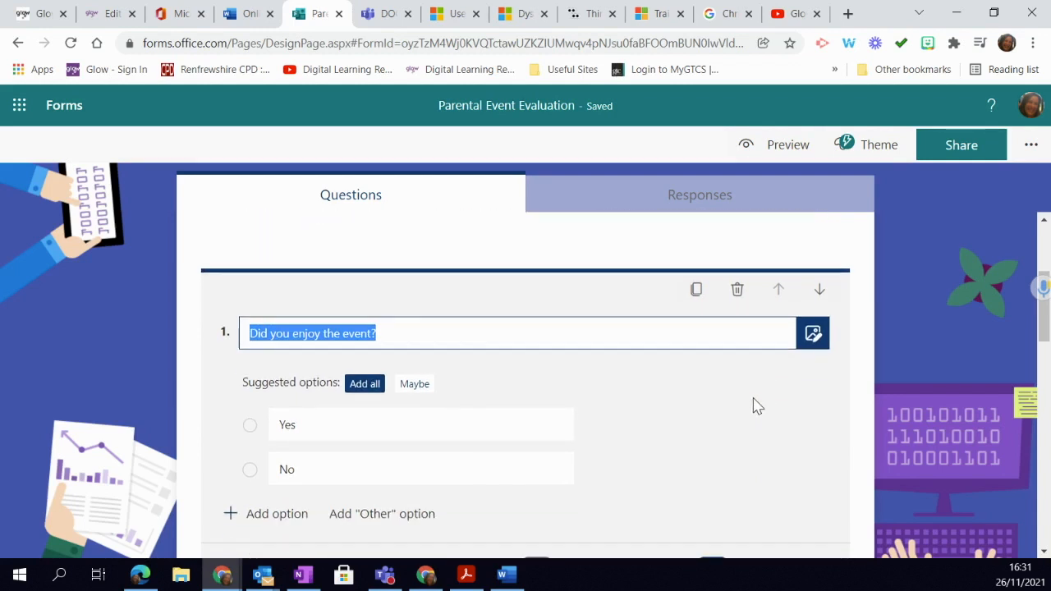
scroll(755, 396, down, 1)
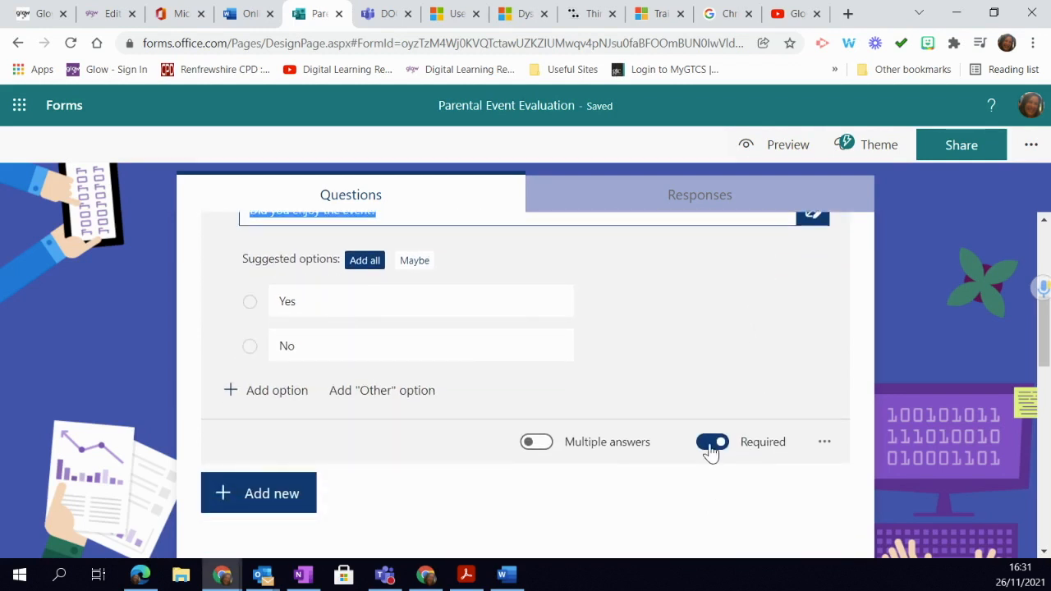
scroll(711, 379, up, 1)
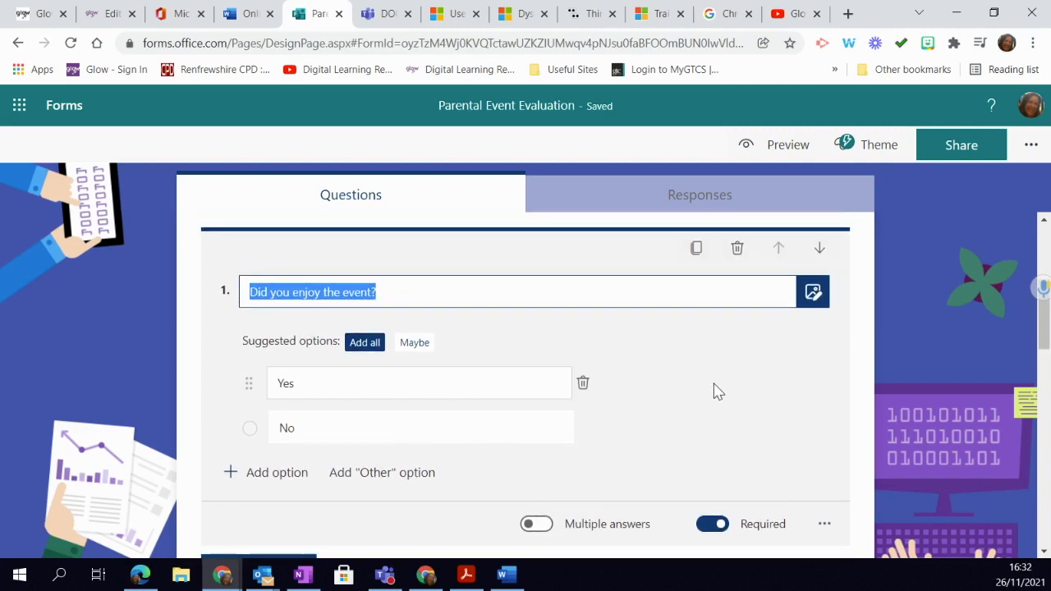
scroll(714, 392, up, 2)
scroll(714, 391, down, 3)
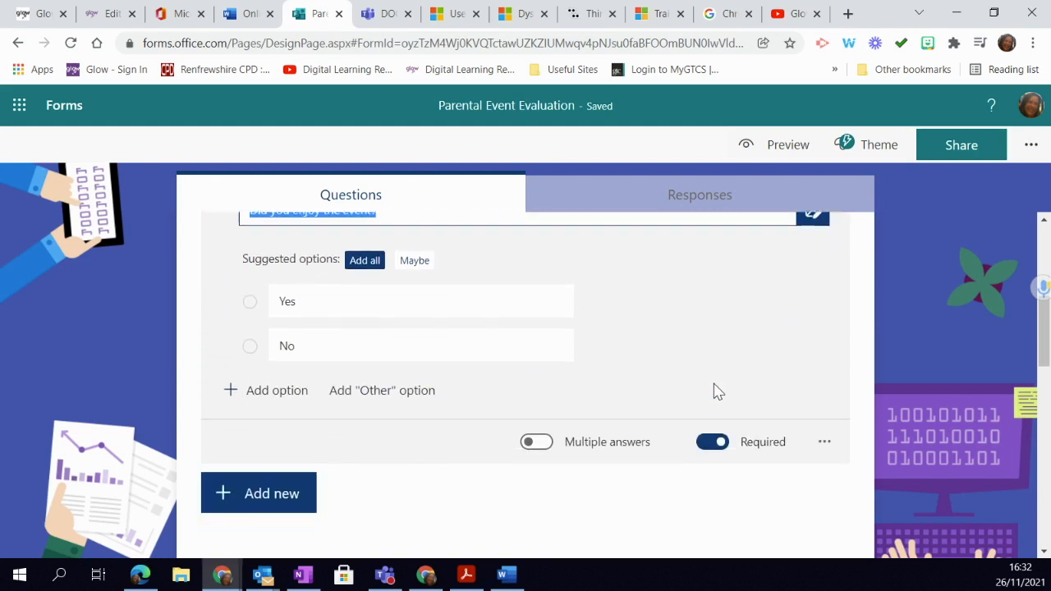
Step: Open the question "Please share what you thought about the event." for editing and review its statements and agreement scale
scroll(714, 392, down, 4)
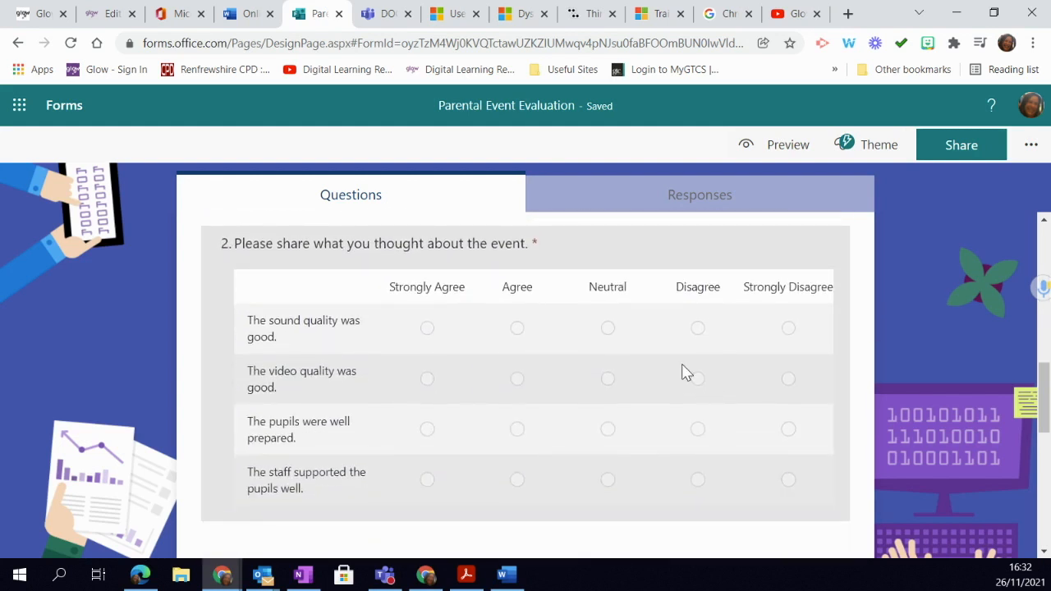
click(687, 373)
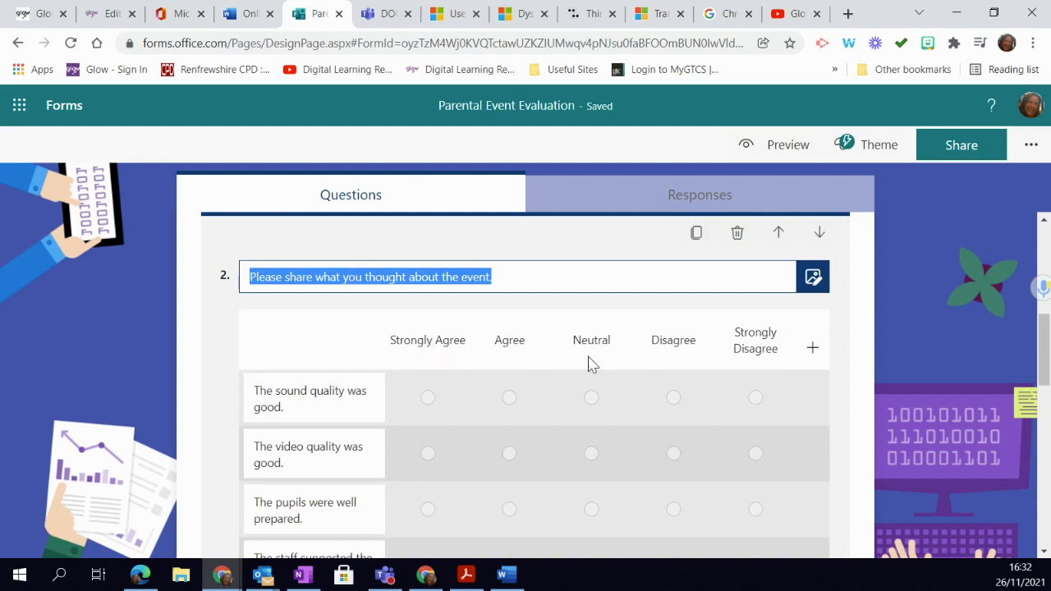
scroll(374, 401, down, 2)
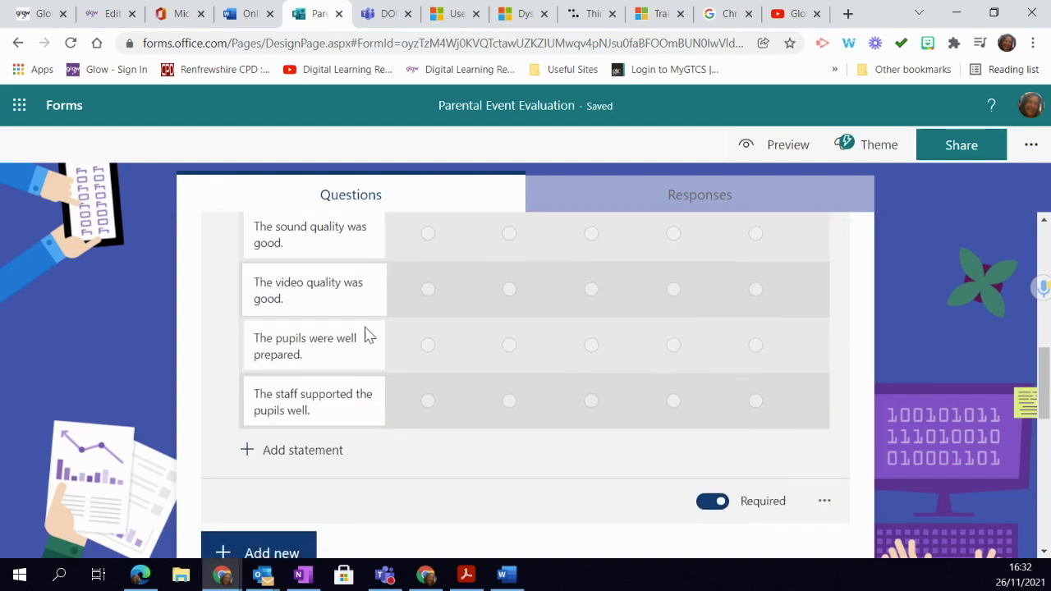
scroll(383, 382, up, 1)
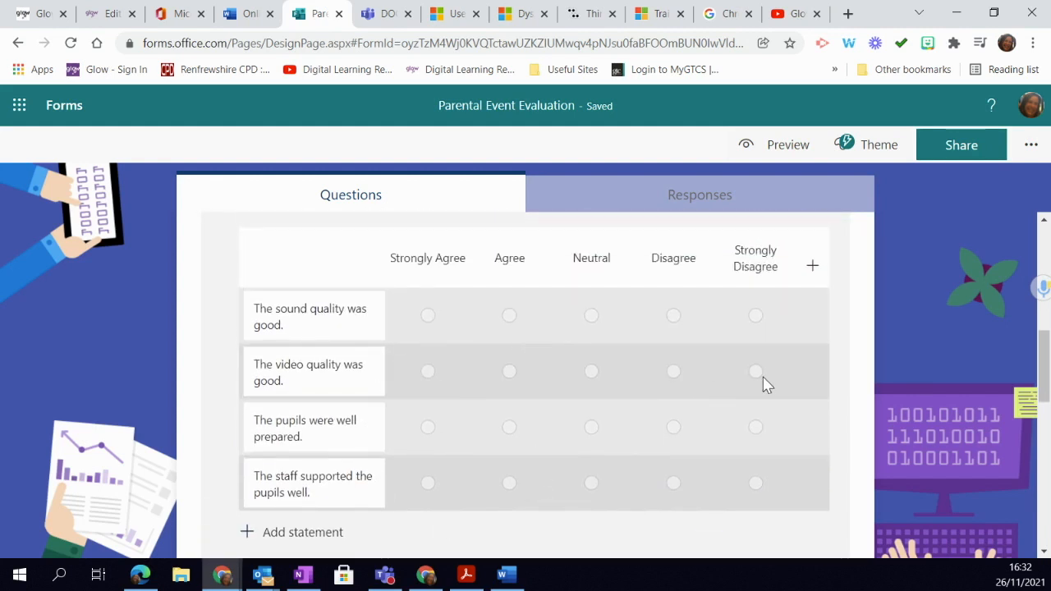
scroll(760, 386, down, 2)
scroll(761, 397, down, 2)
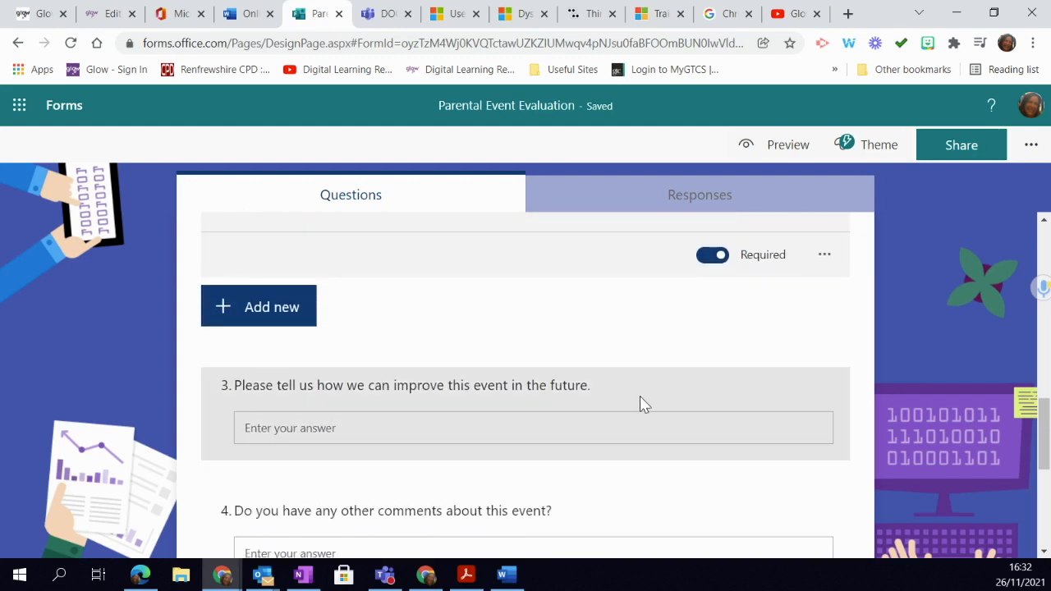
Step: Make the question "Please tell us how we can improve this event in the future." required
click(666, 394)
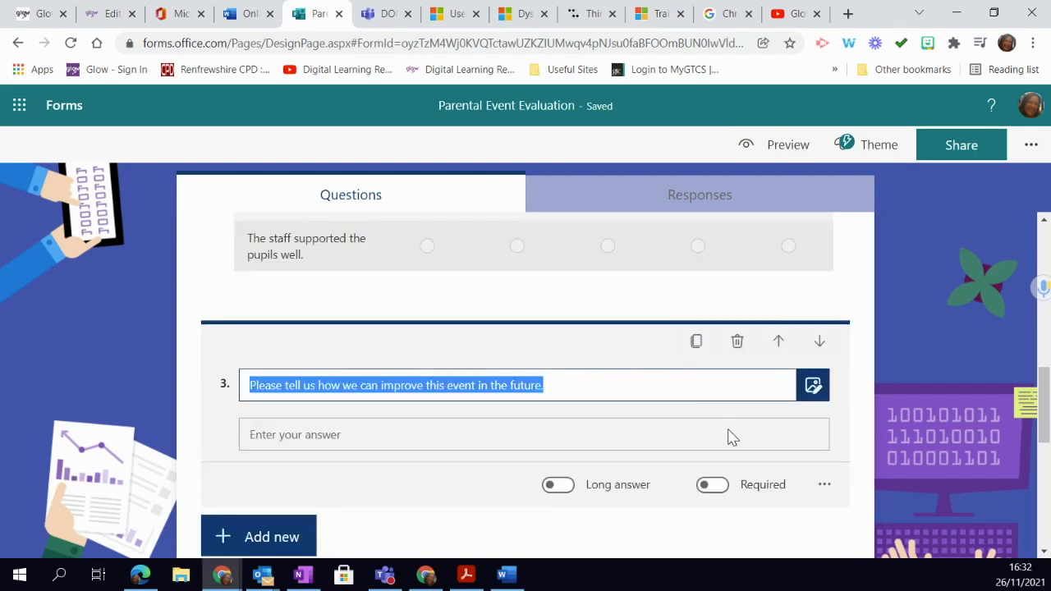
scroll(727, 437, down, 1)
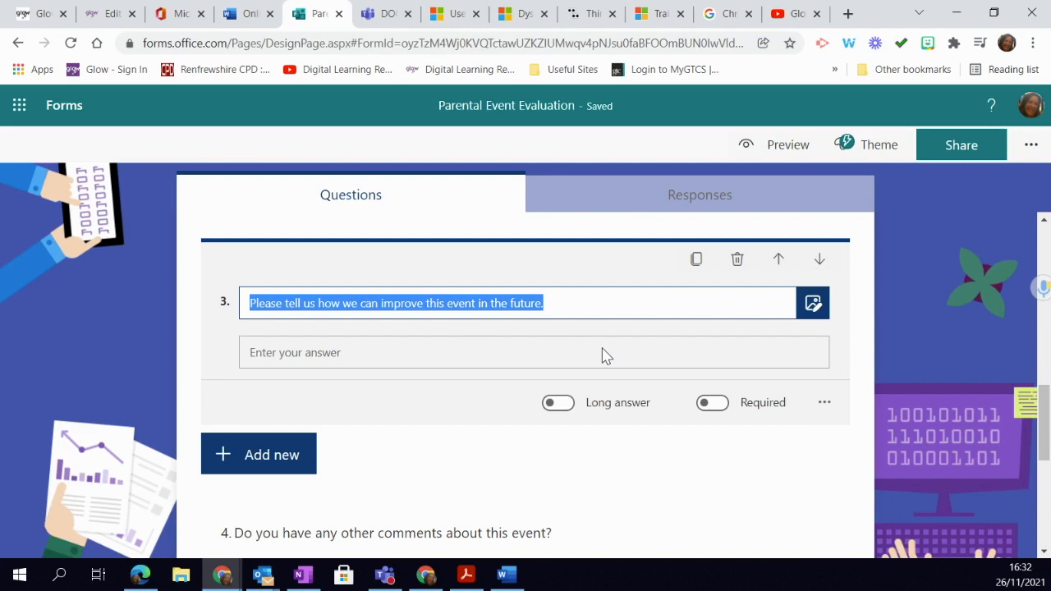
click(719, 406)
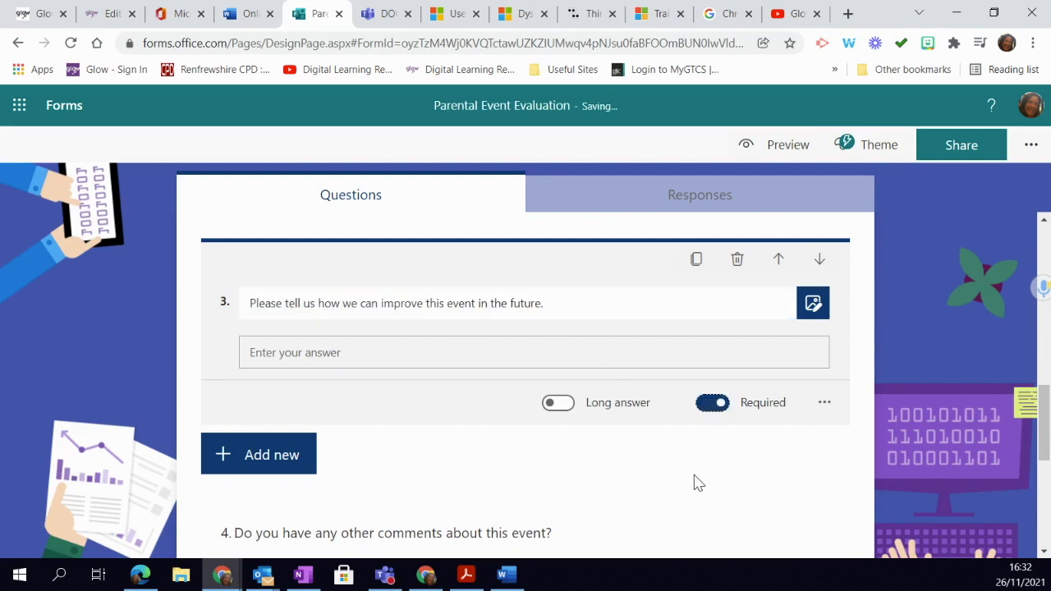
Step: Recheck question 2, and open the question "Do you have any other comments about this event?" to review its settings
scroll(690, 471, up, 4)
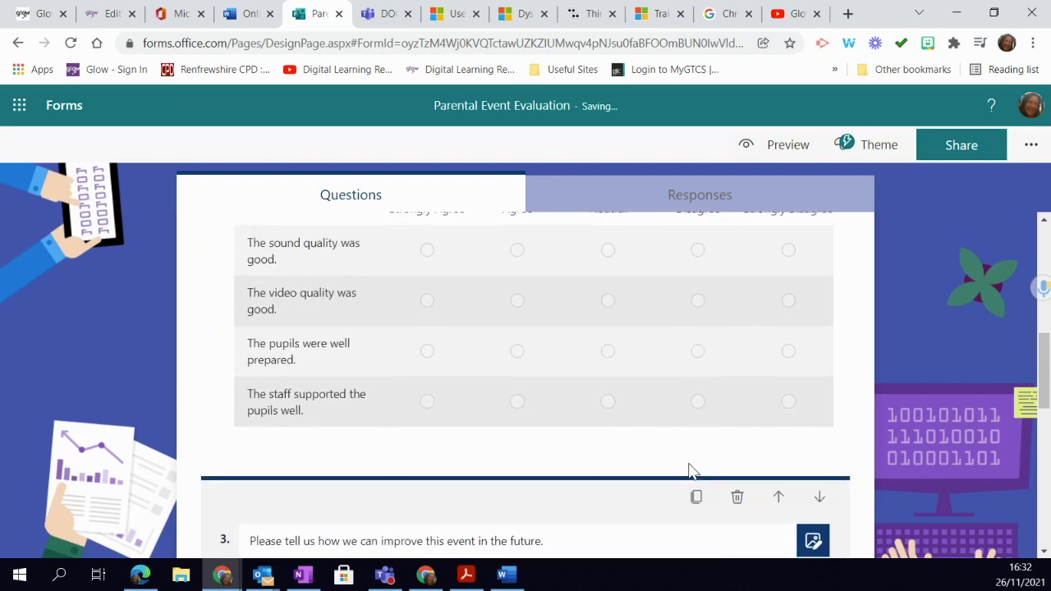
click(676, 449)
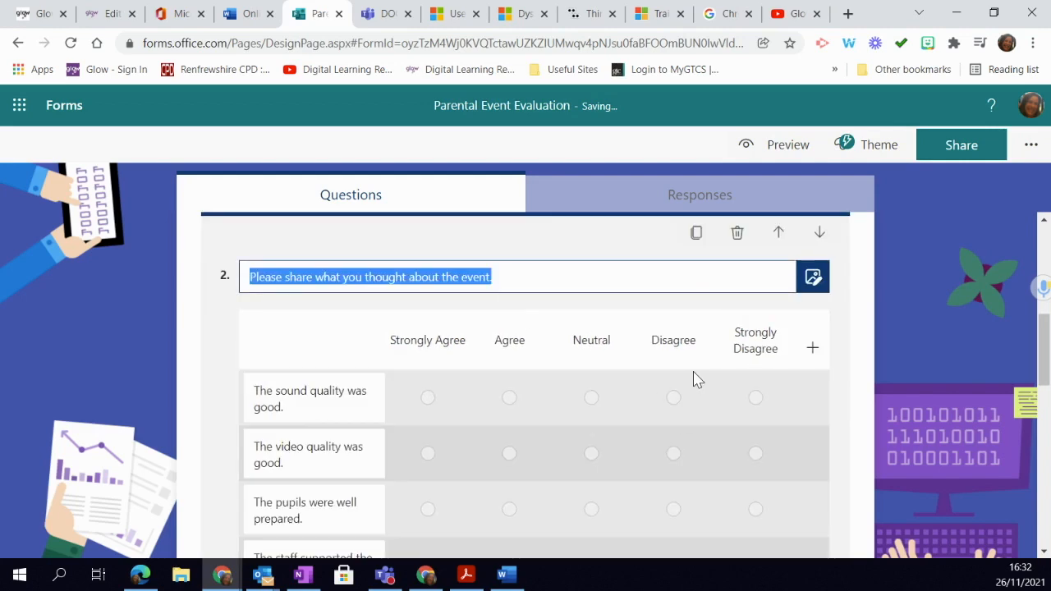
scroll(722, 394, down, 3)
scroll(702, 411, down, 5)
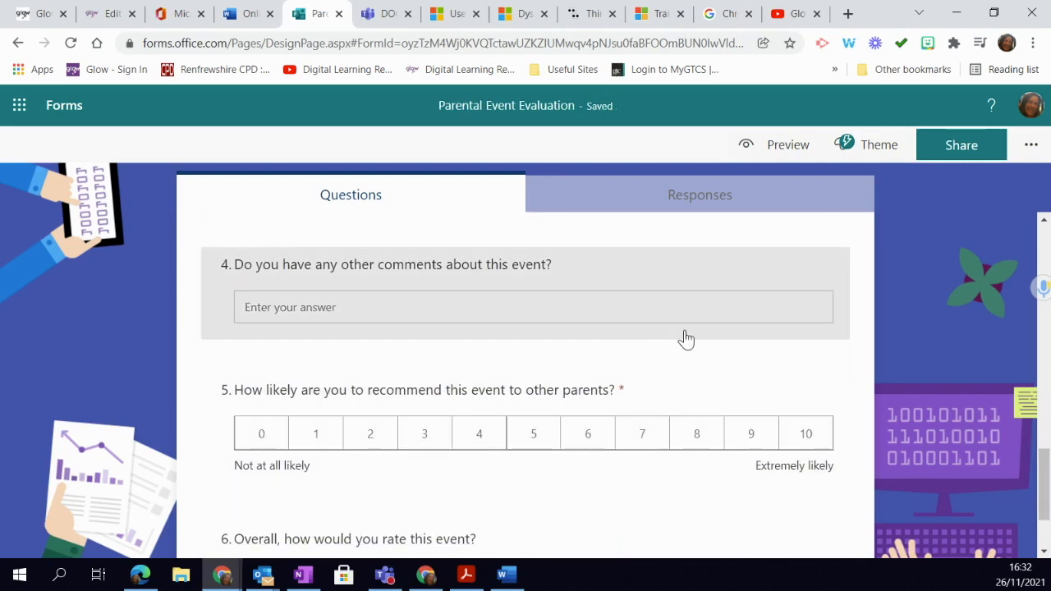
click(679, 338)
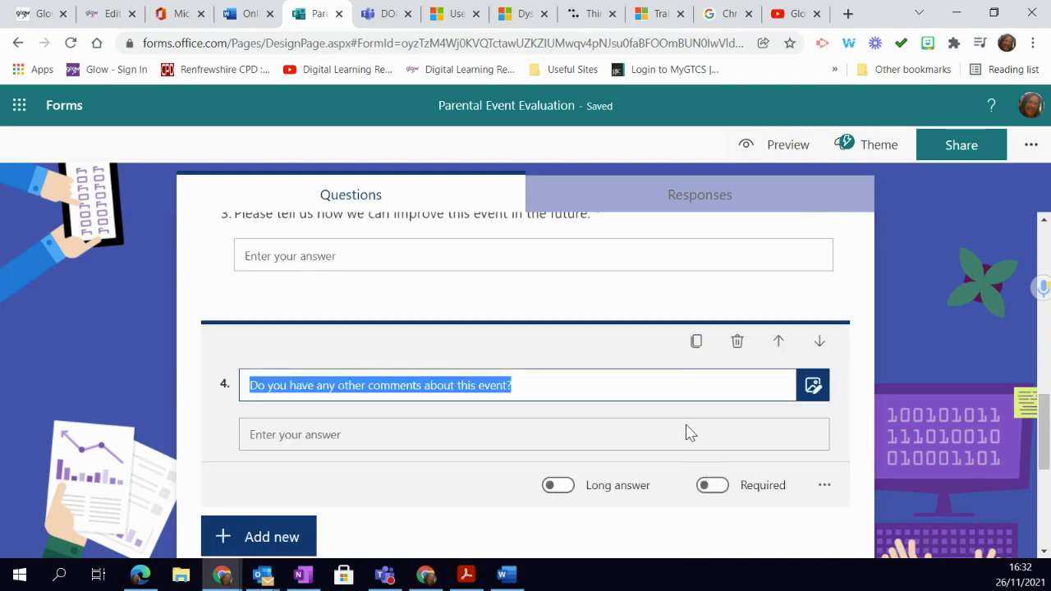
Step: Make the question "Overall, how would you rate this event?" required and change its rating symbol to Star
scroll(682, 378, down, 4)
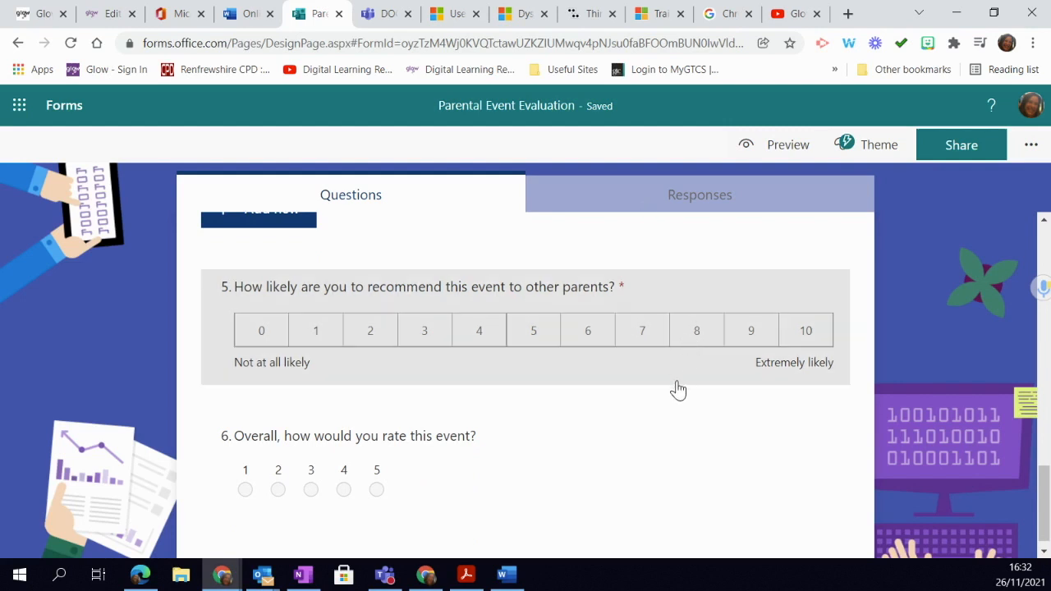
click(630, 485)
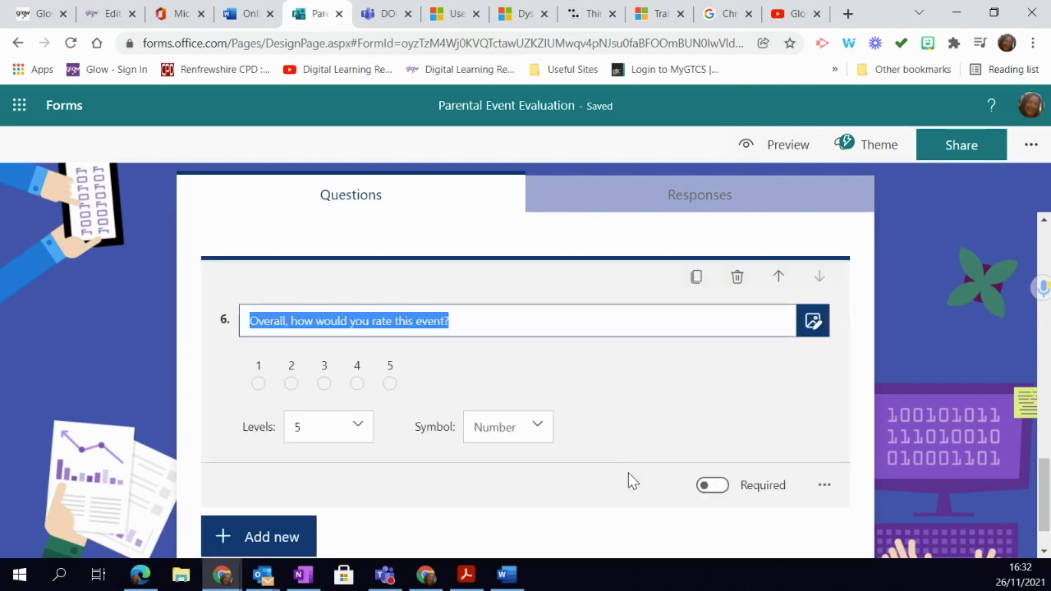
click(721, 494)
click(536, 433)
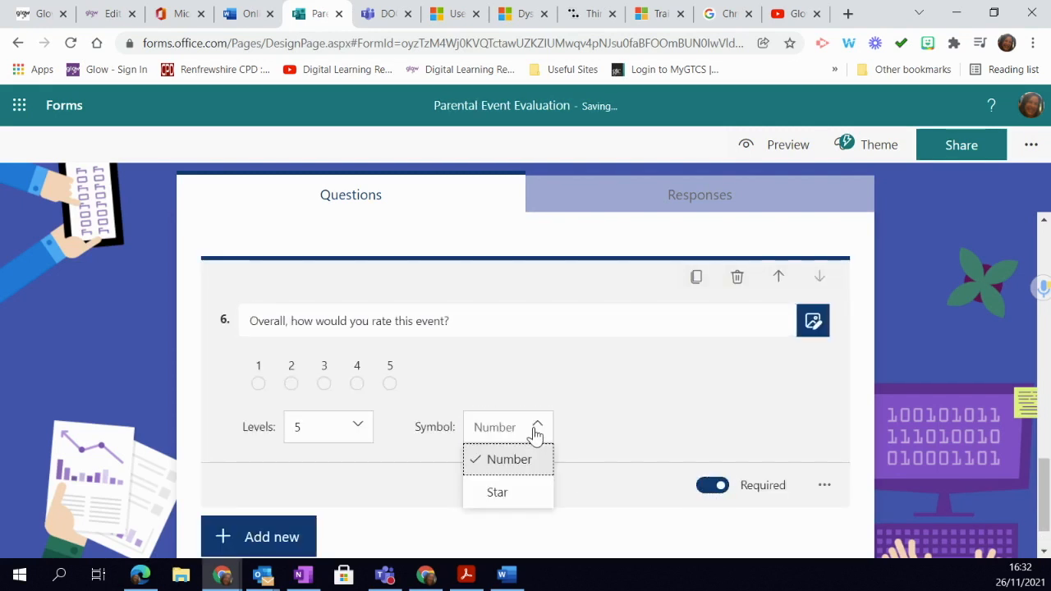
click(509, 493)
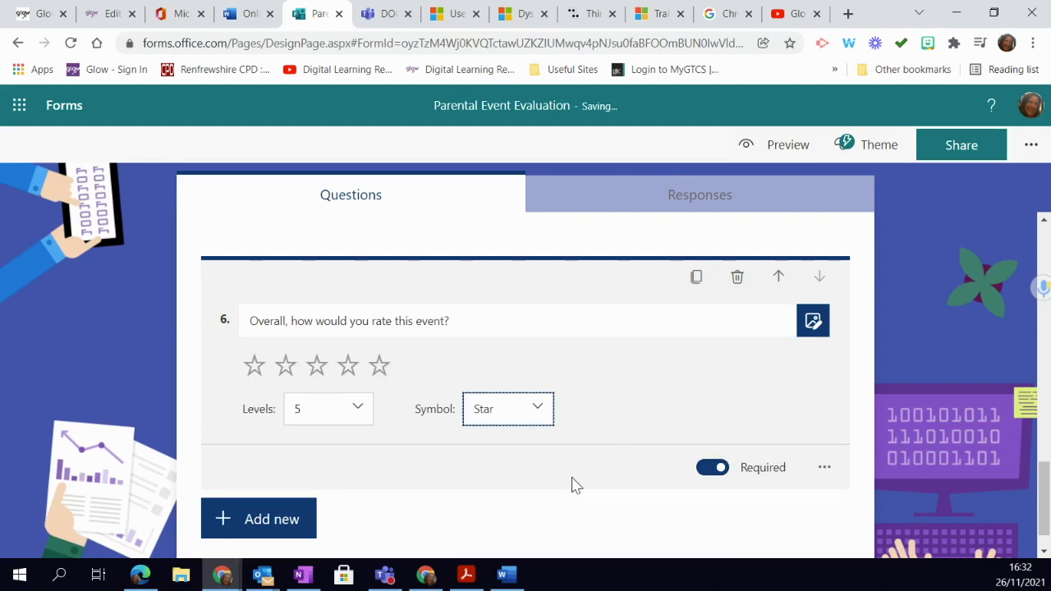
Step: Try adding a Likert question after question 6, and delete the new question
click(276, 520)
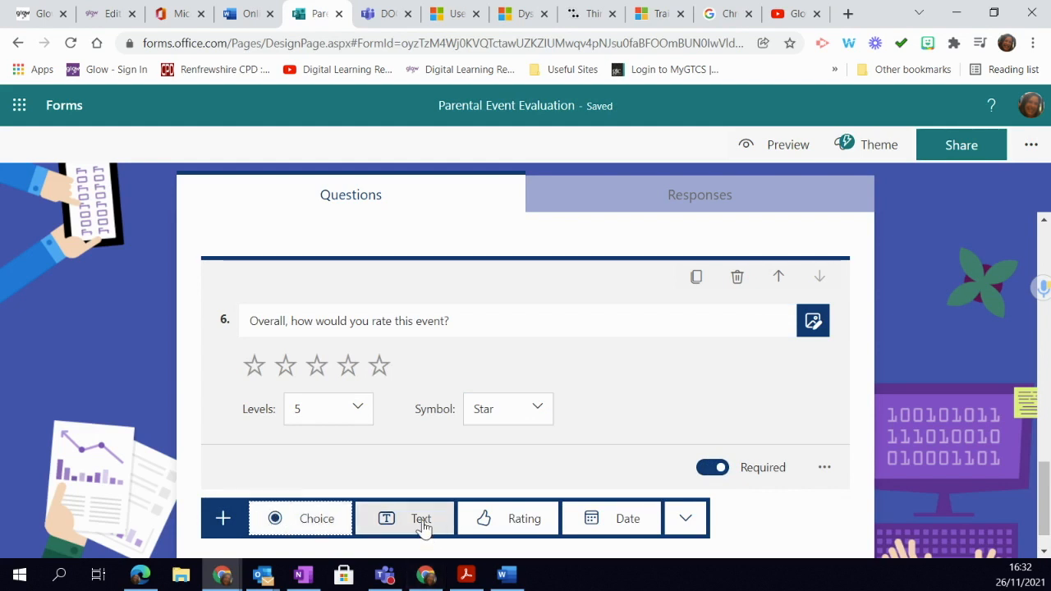
click(685, 518)
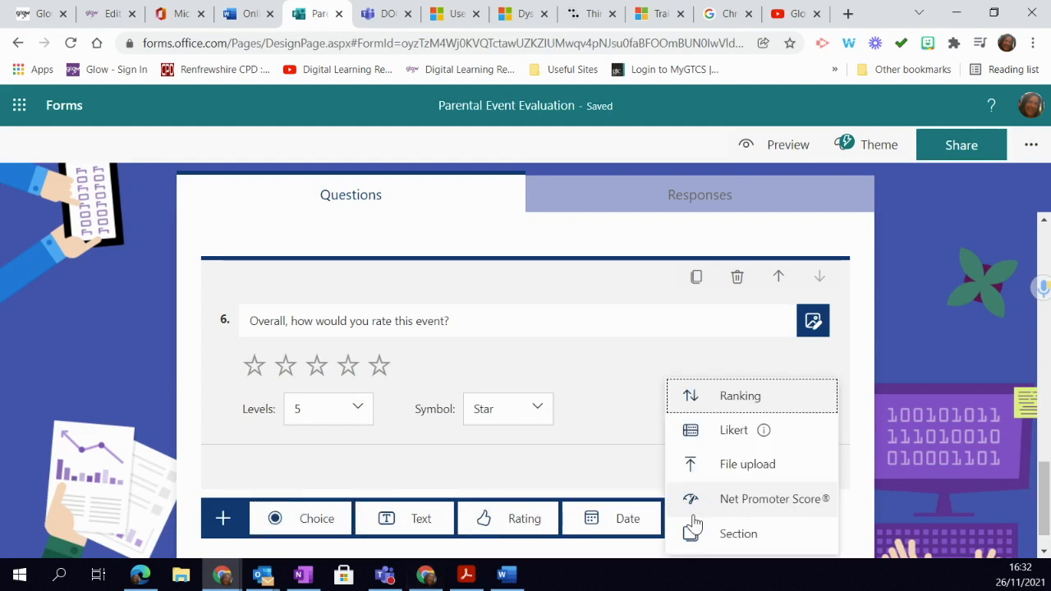
click(737, 441)
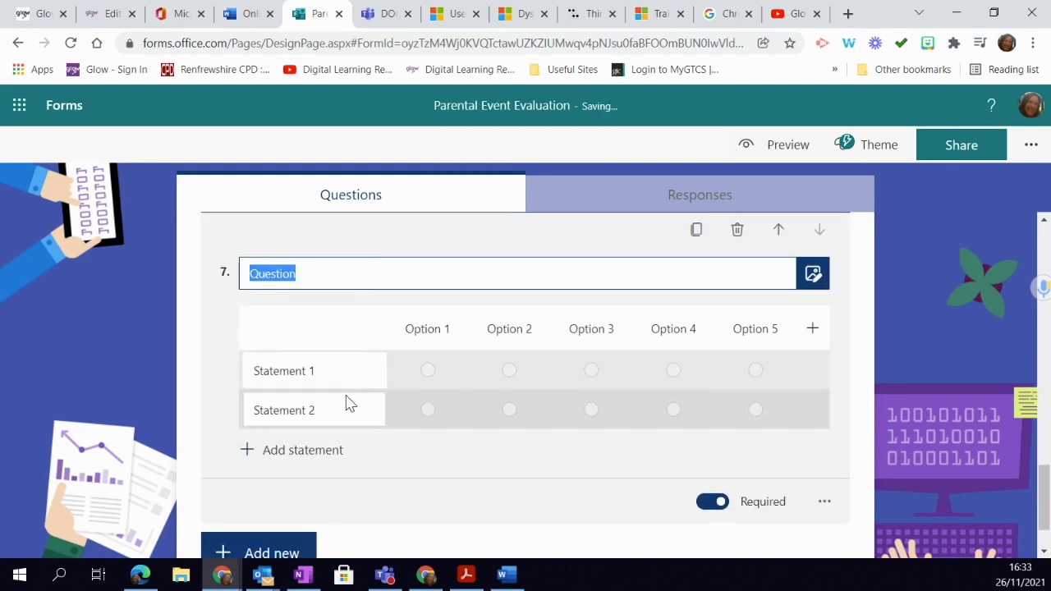
click(738, 231)
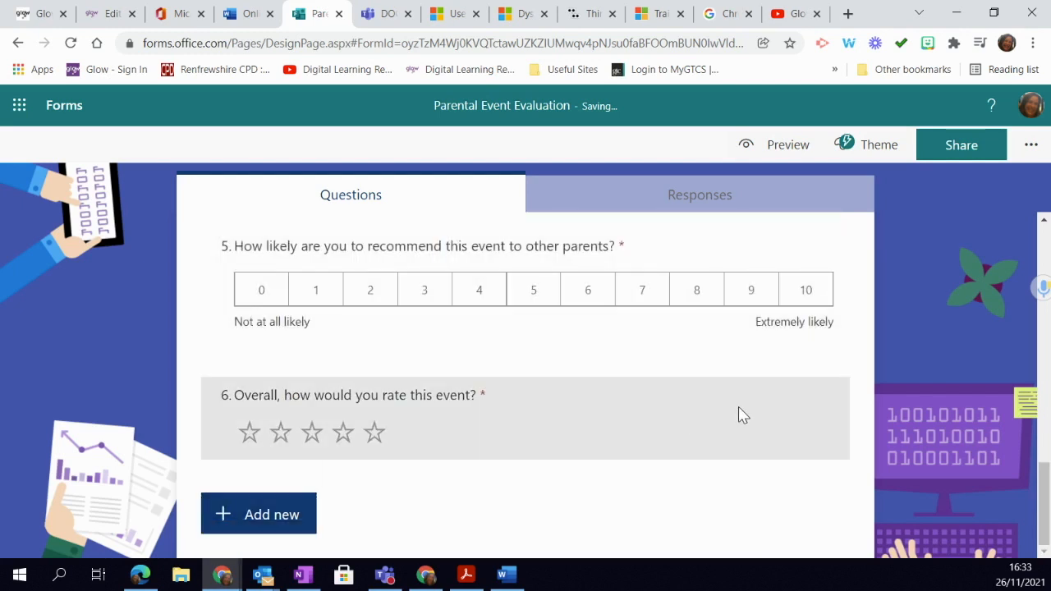
click(667, 444)
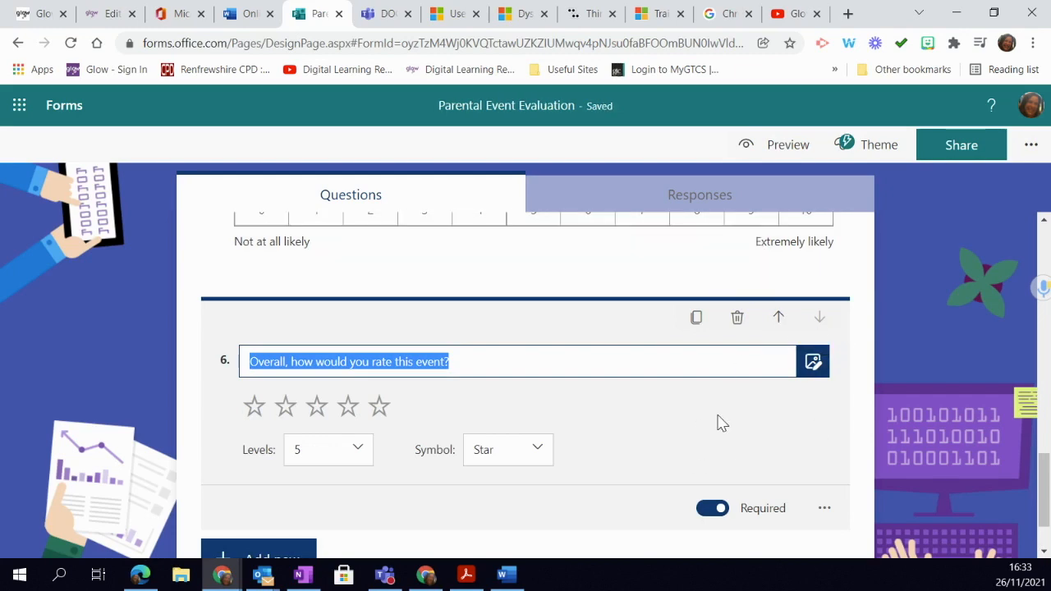
Step: Preview the form as it appears on a computer and look through all its questions
scroll(711, 422, up, 10)
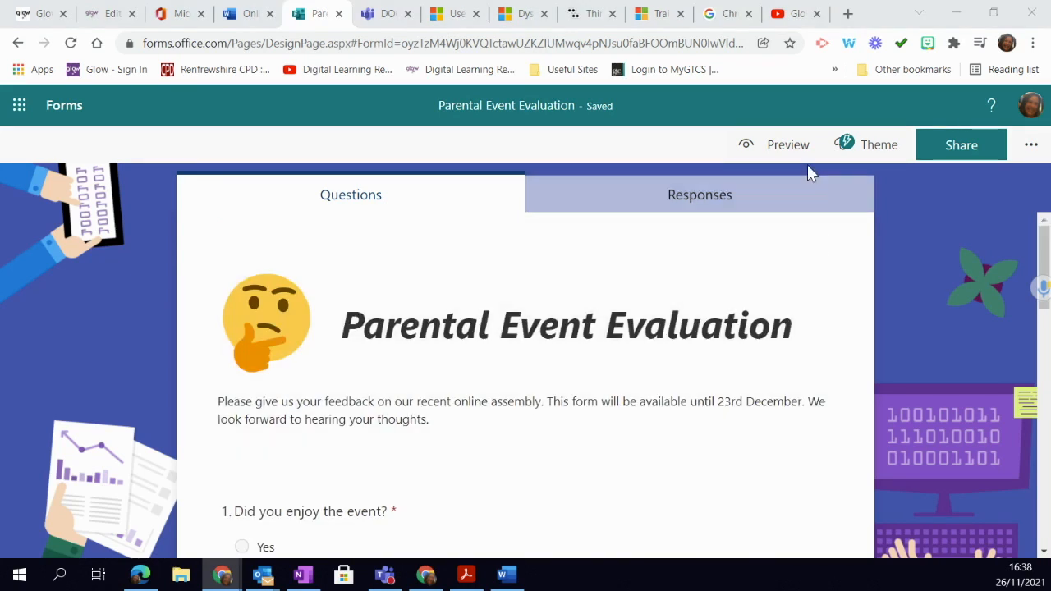
click(788, 148)
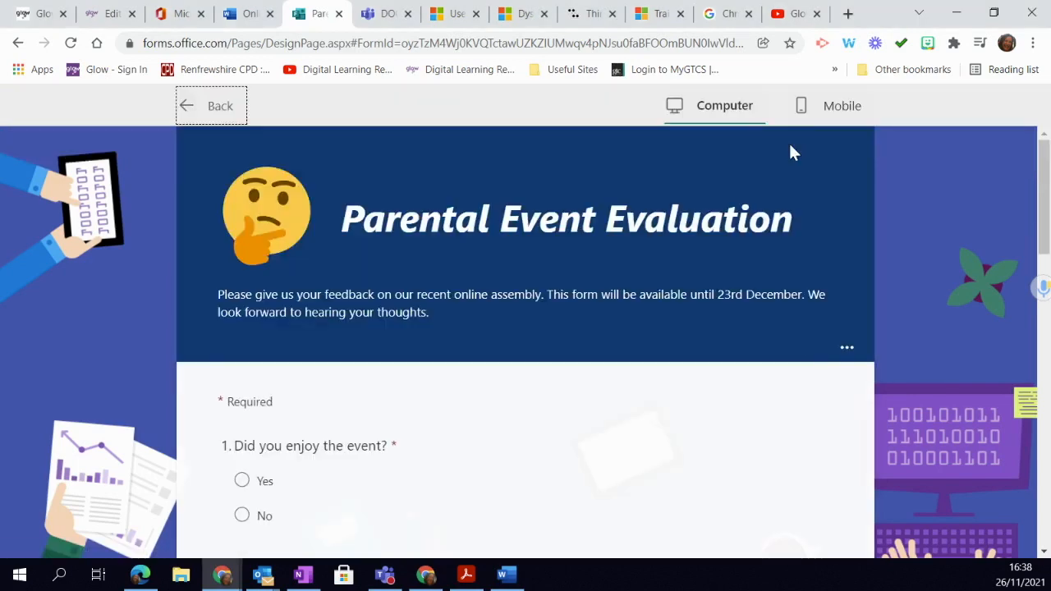
scroll(759, 215, down, 3)
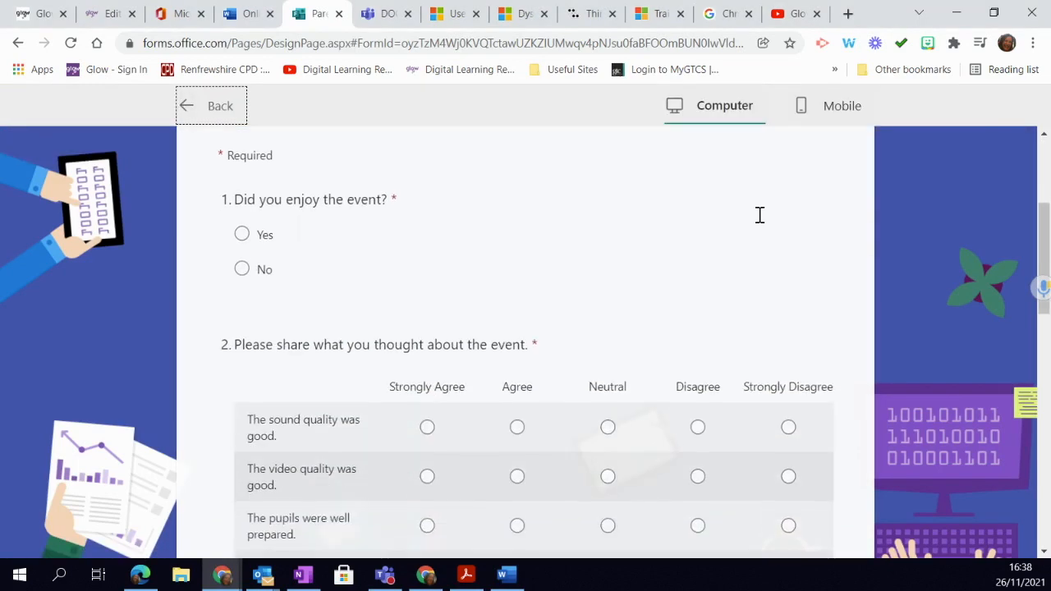
scroll(760, 215, down, 10)
scroll(758, 222, up, 13)
Step: Preview the form in the mobile layout, test the overall rating question with four stars, and return to editing
click(837, 111)
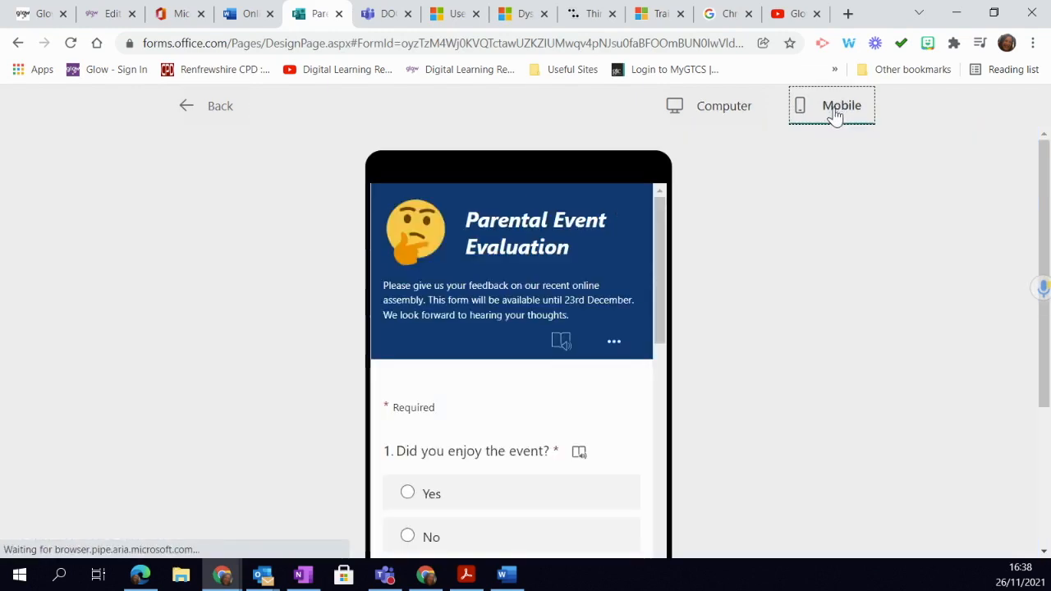
scroll(654, 262, down, 4)
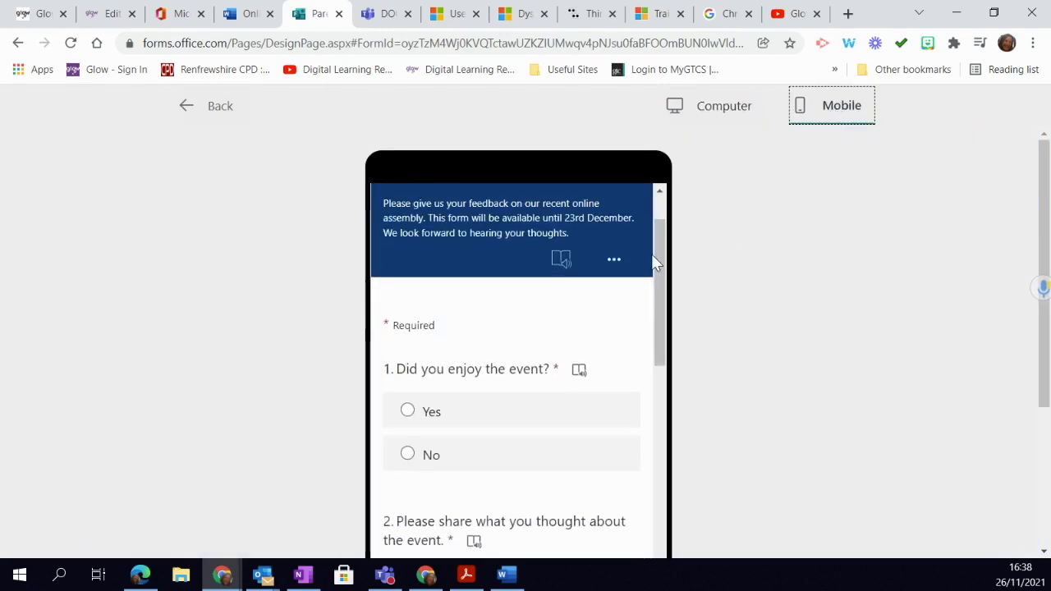
scroll(654, 261, down, 5)
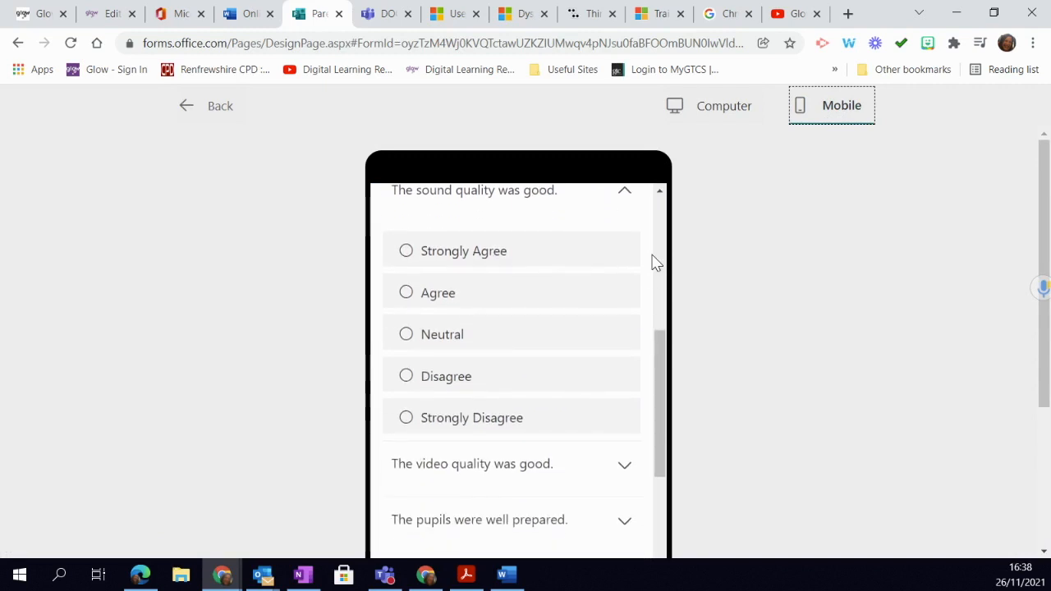
scroll(655, 261, down, 5)
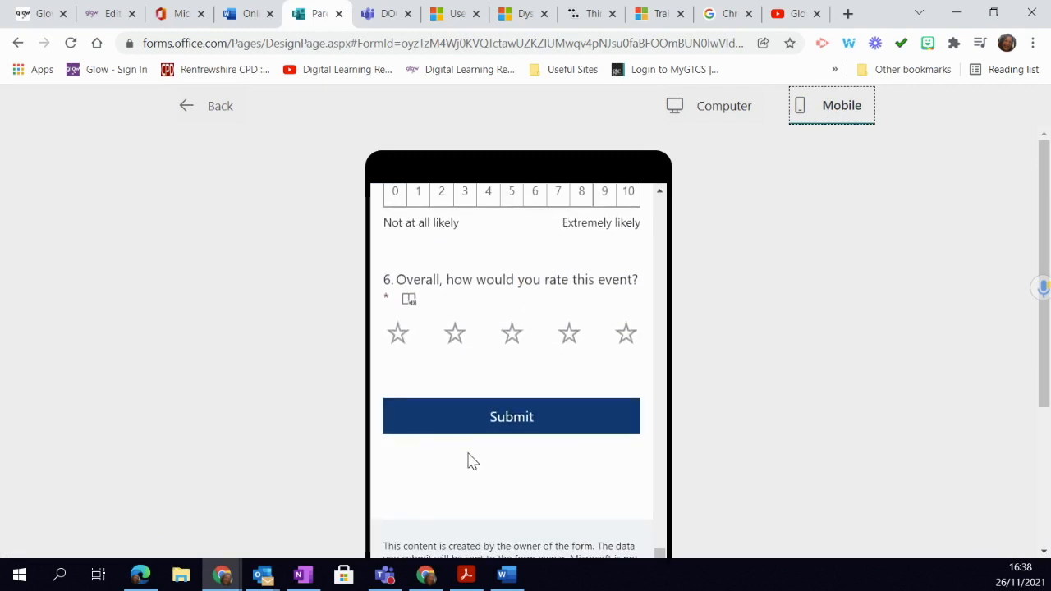
click(569, 333)
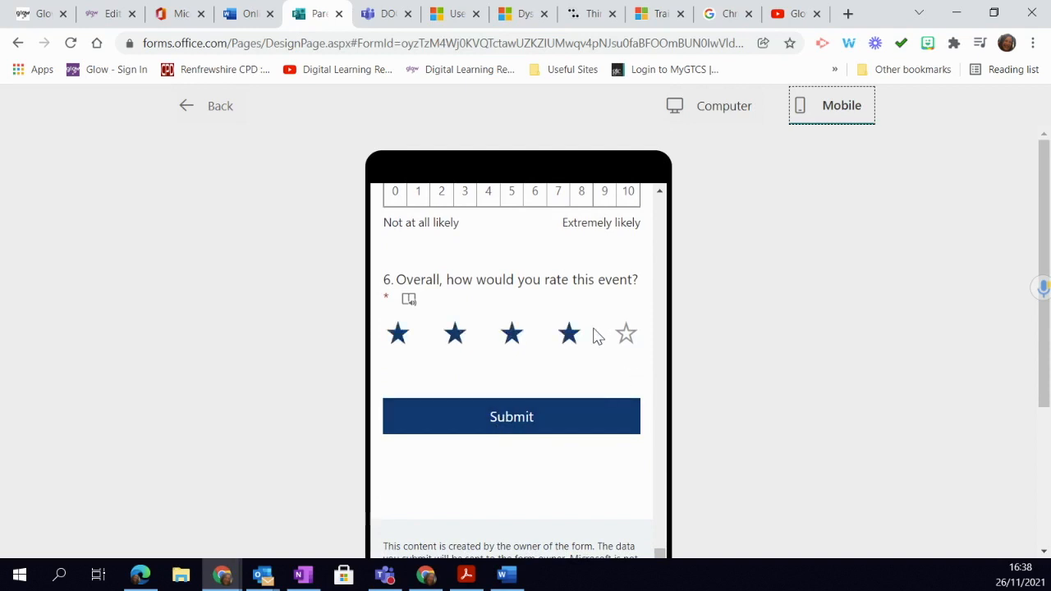
scroll(595, 335, up, 15)
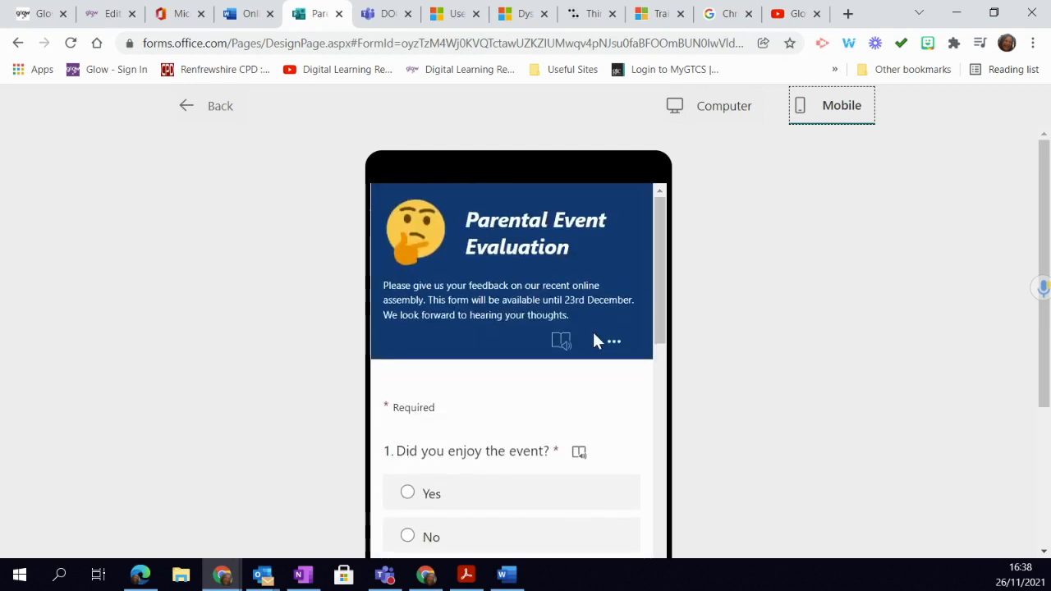
click(229, 111)
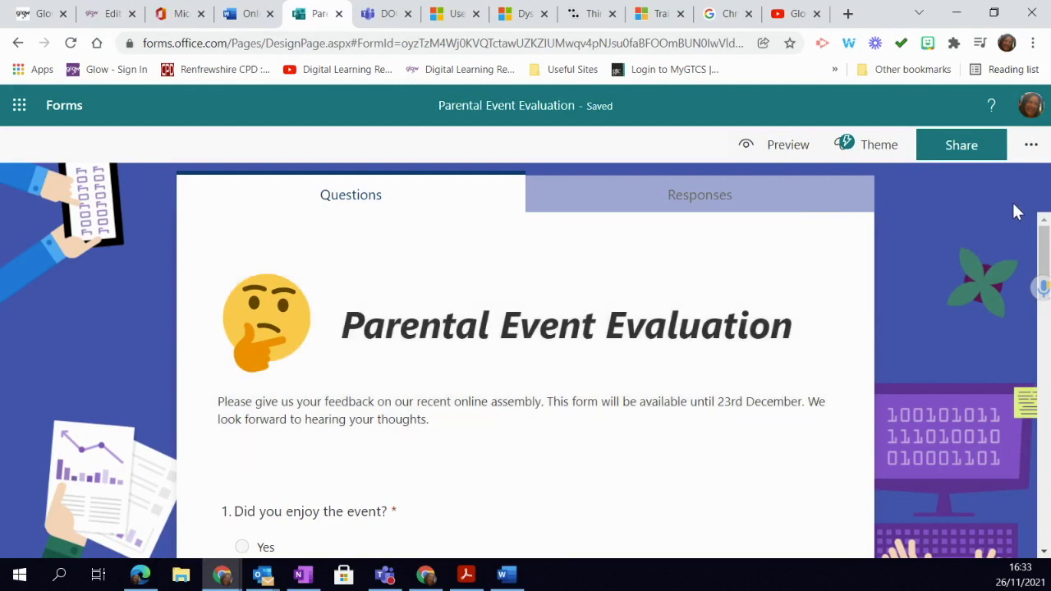
Step: Open the form's sharing options and allow anyone to respond
click(976, 148)
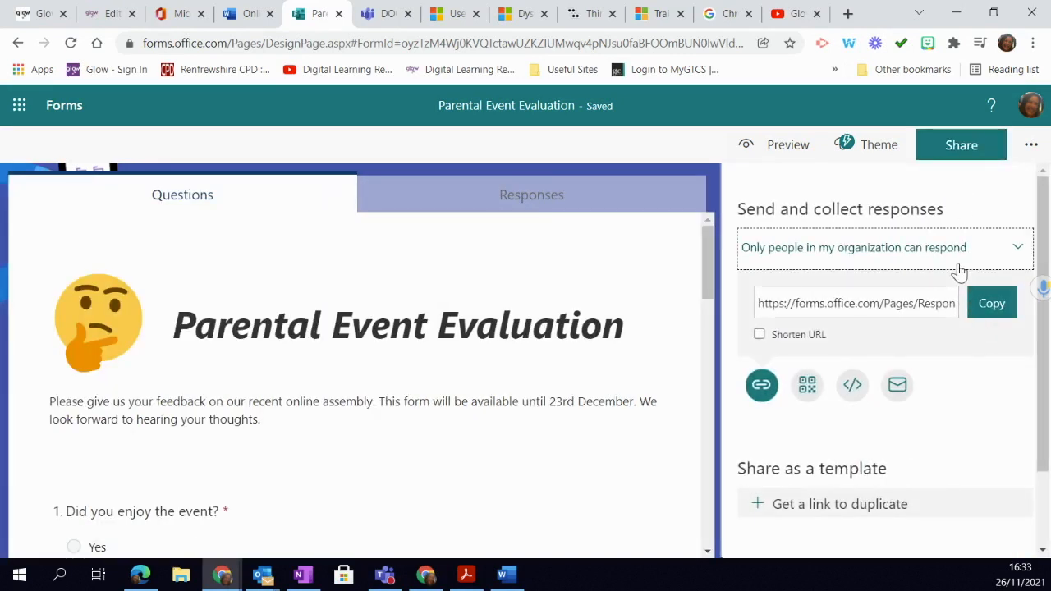
click(1018, 250)
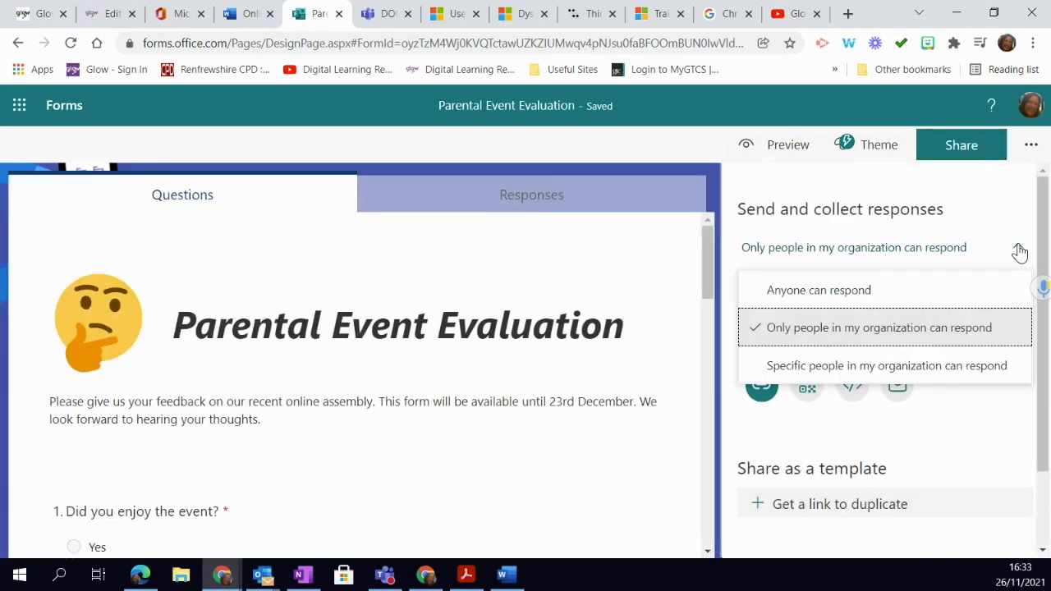
click(936, 301)
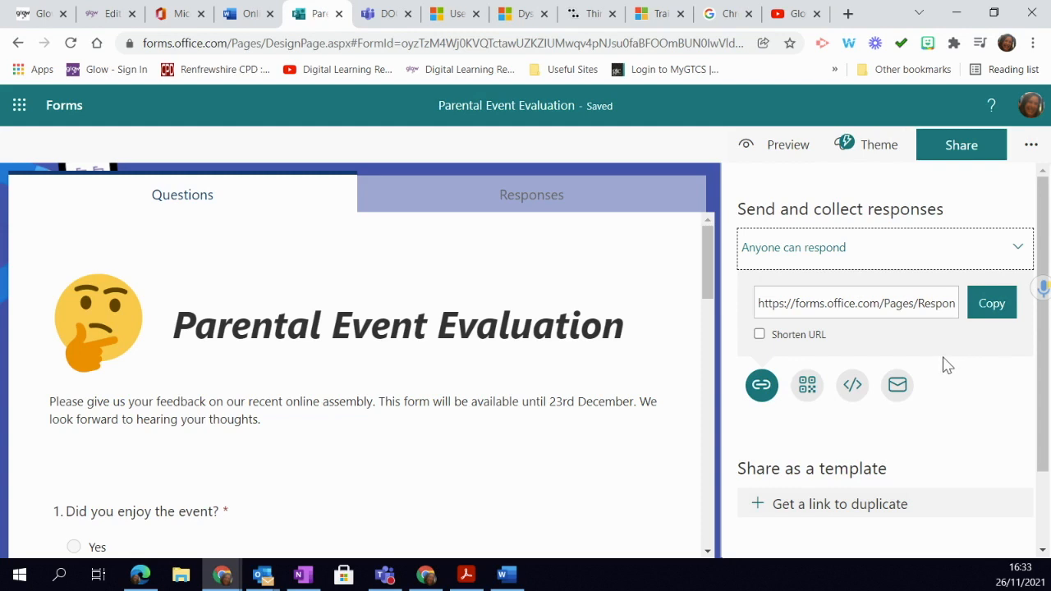
Step: Shorten the response collection URL, and display the form's QR code
click(761, 336)
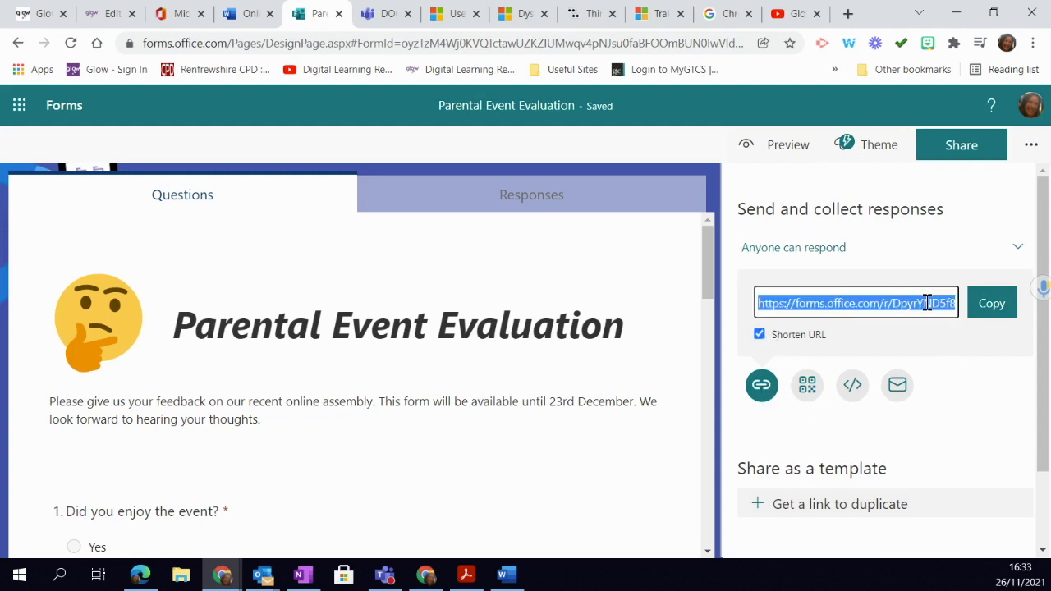
click(943, 328)
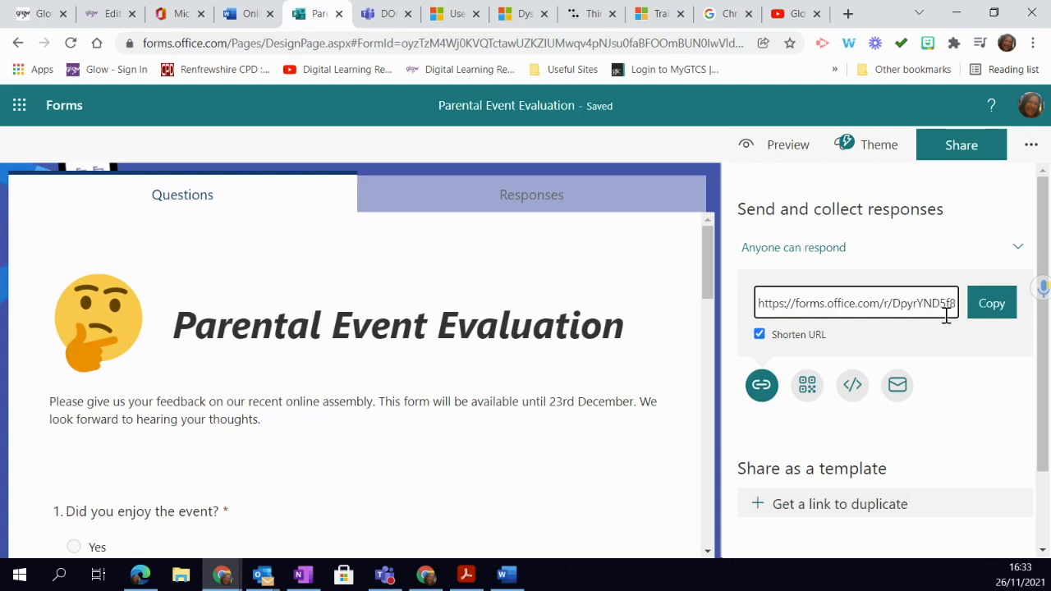
click(808, 386)
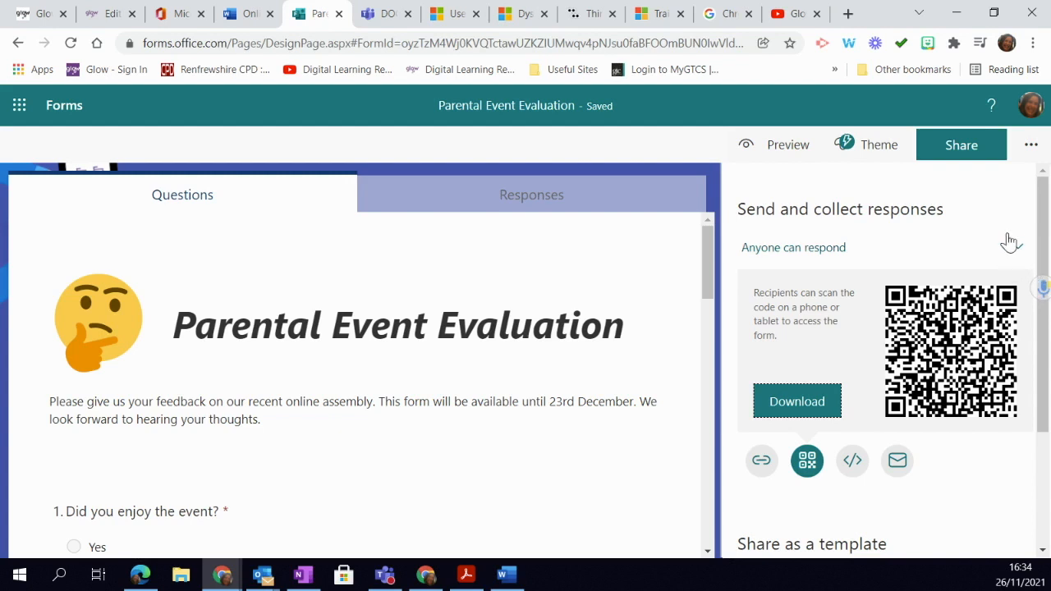
Step: Open the form settings and enable a start date of 11/26/2021 at 5:00 PM for responses
click(1033, 146)
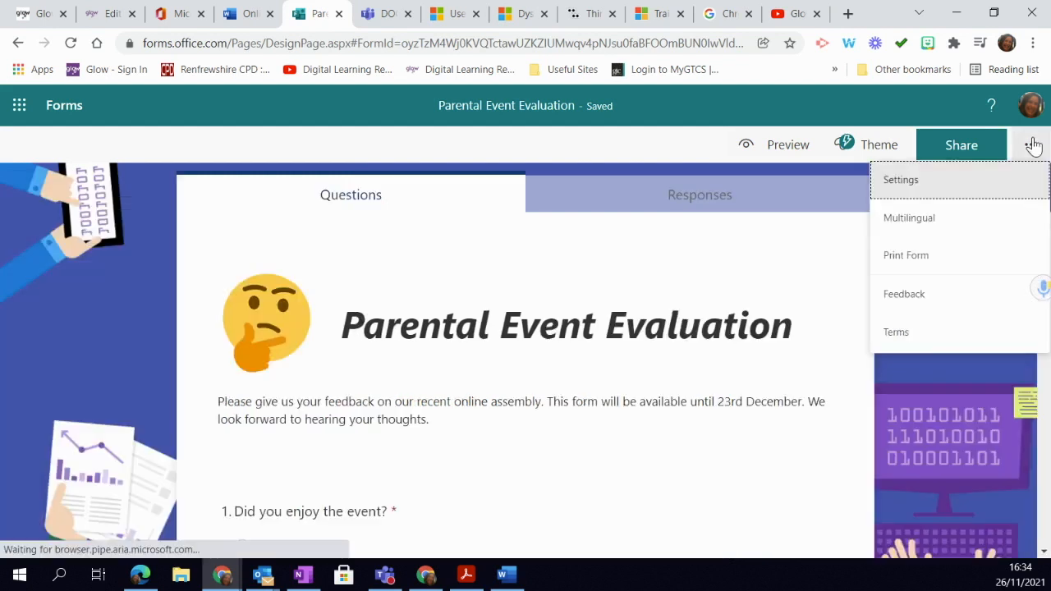
click(906, 184)
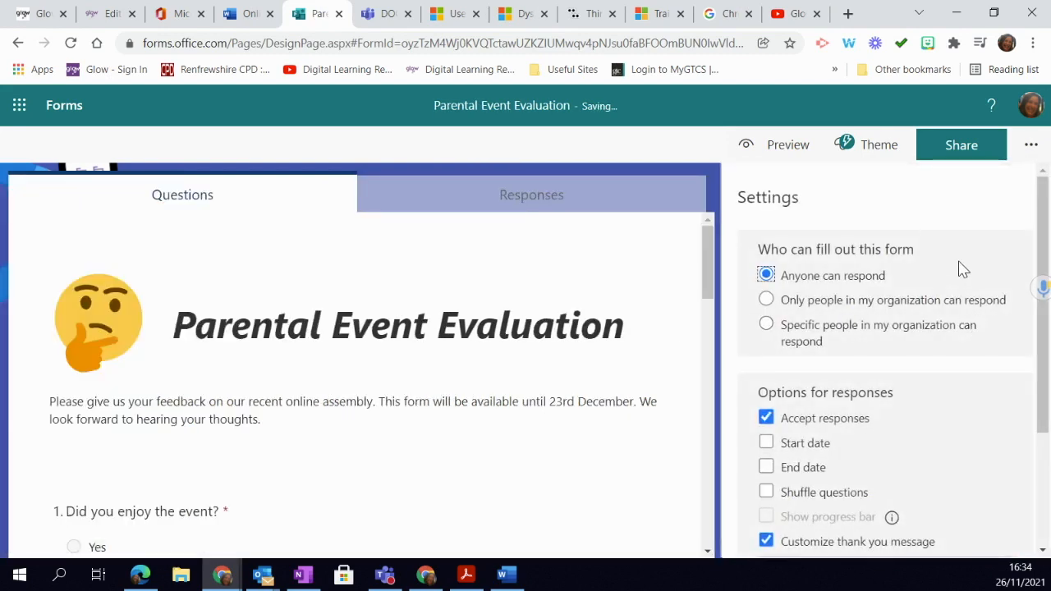
scroll(958, 251, down, 1)
scroll(953, 255, up, 1)
scroll(982, 289, down, 1)
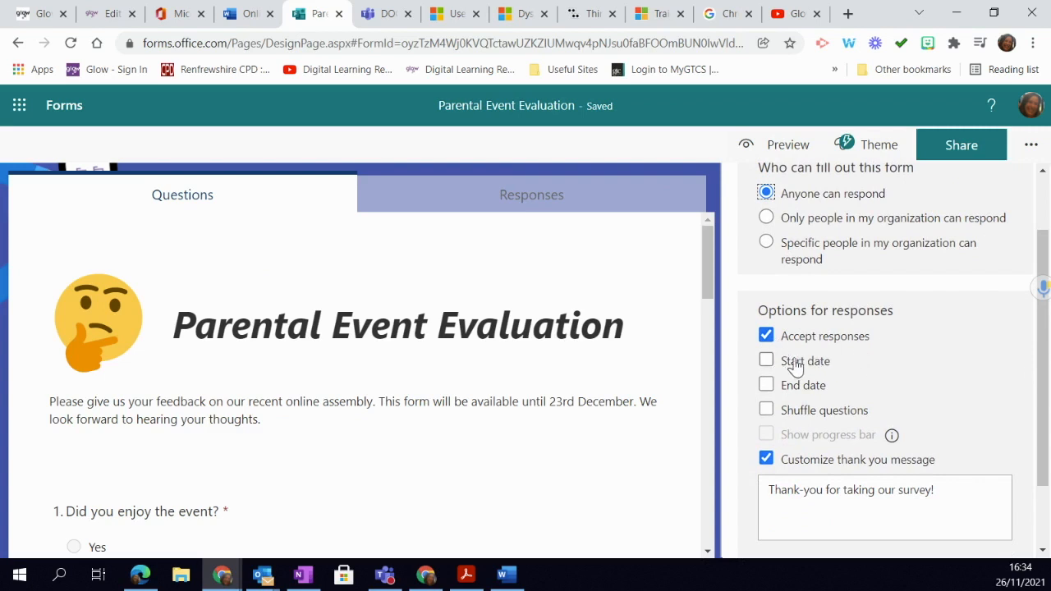
click(767, 361)
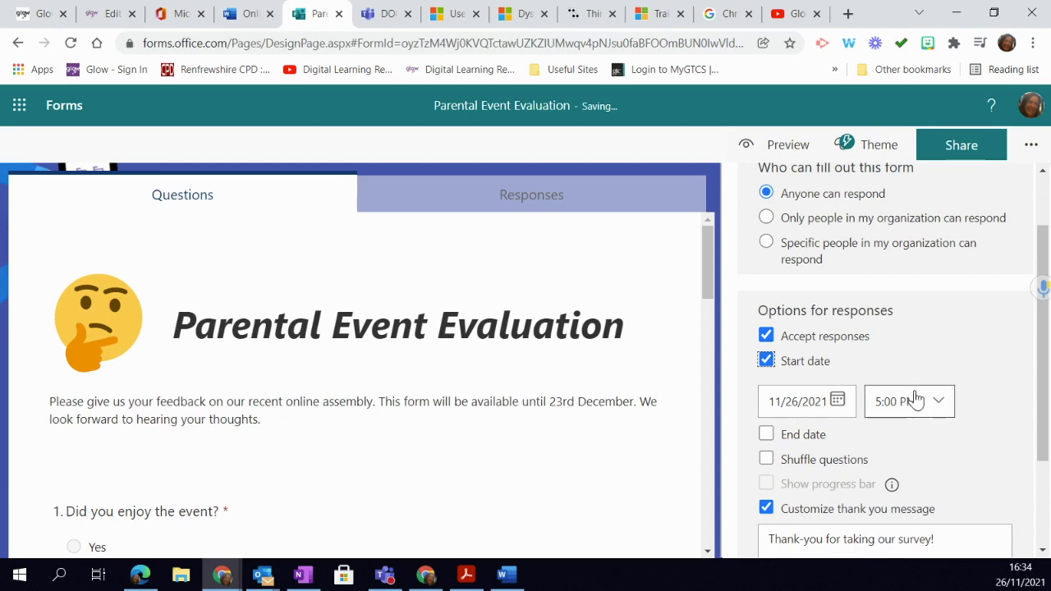
Step: Enable an end date of 12/23/2021 at 6:00 PM, and select the text of the customized thank-you message
scroll(915, 400, down, 1)
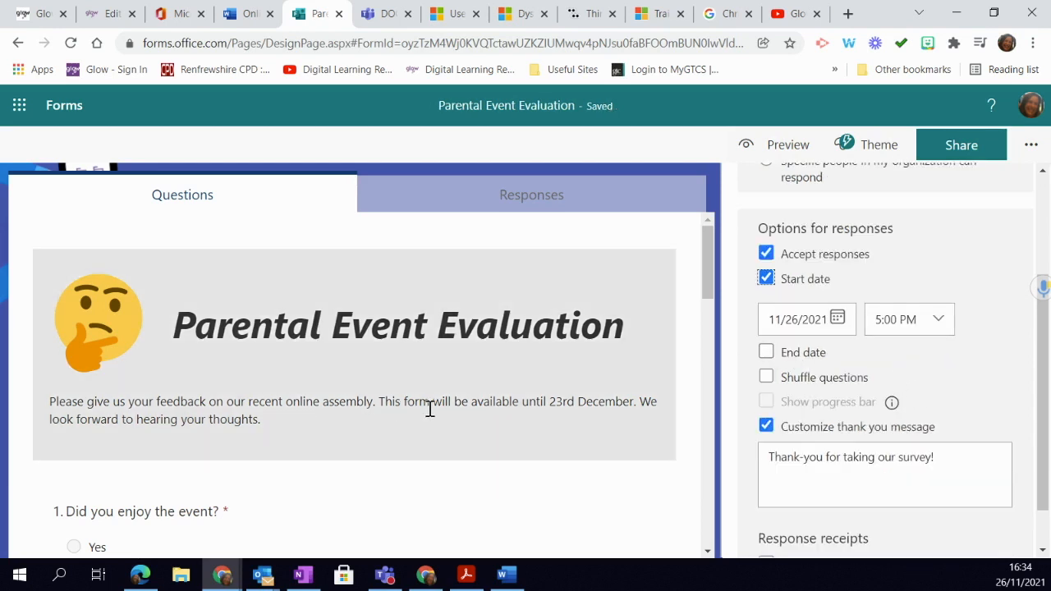
click(766, 353)
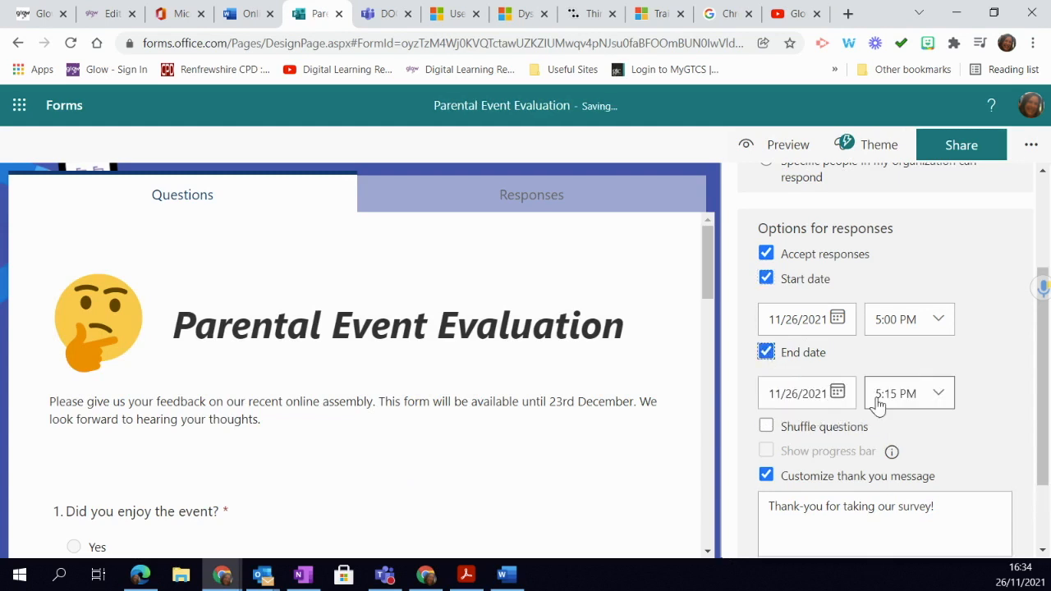
click(838, 394)
click(979, 429)
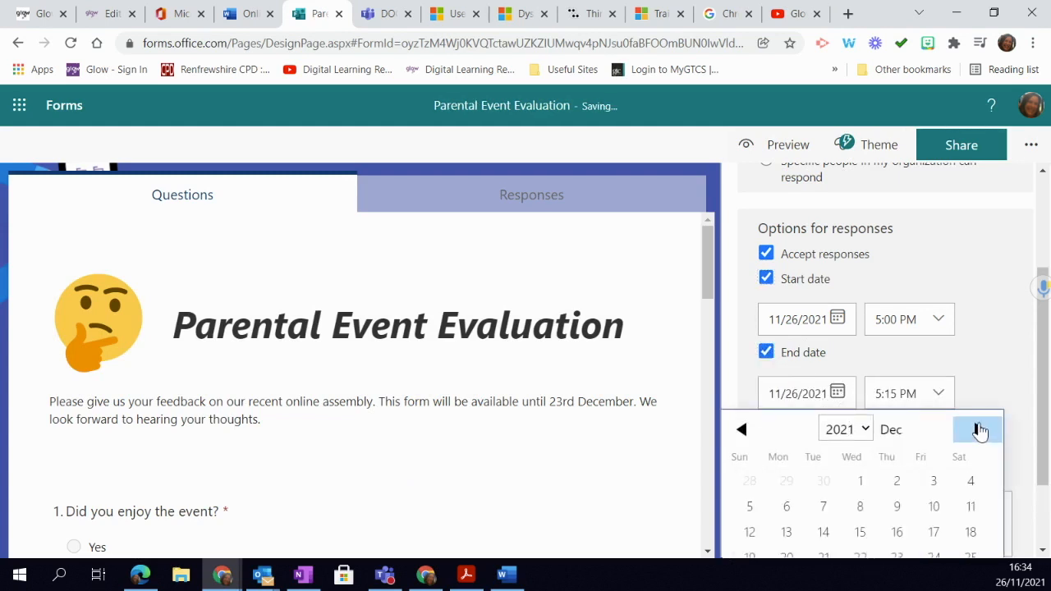
scroll(961, 447, down, 2)
click(896, 454)
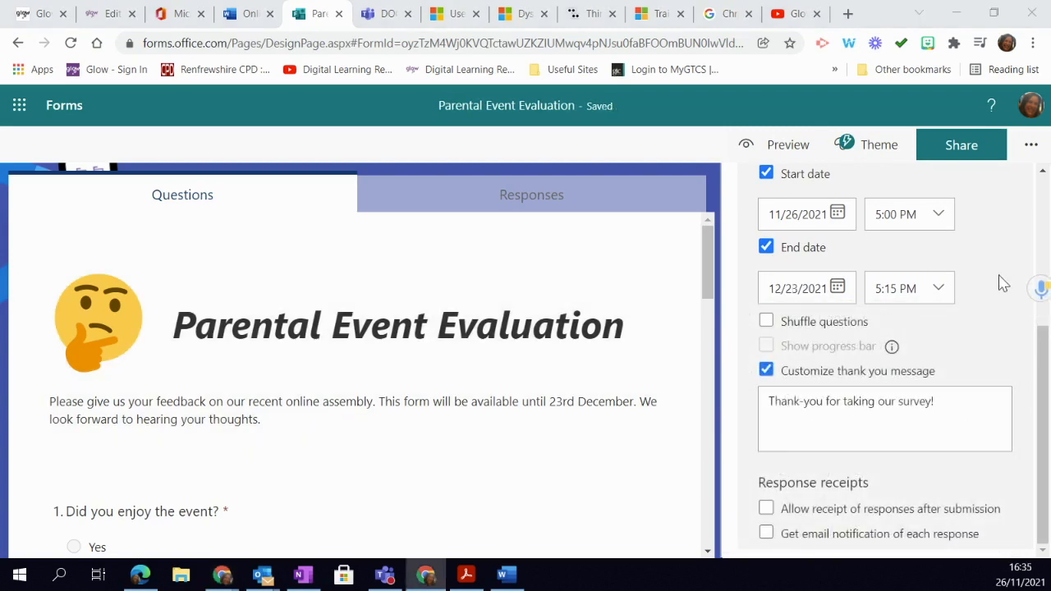
click(942, 291)
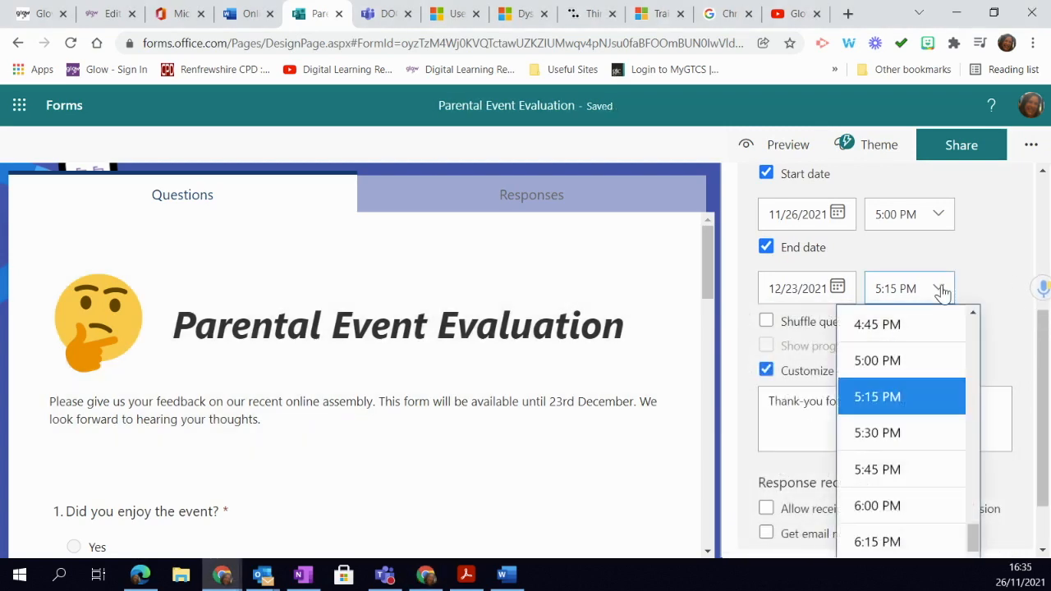
click(895, 506)
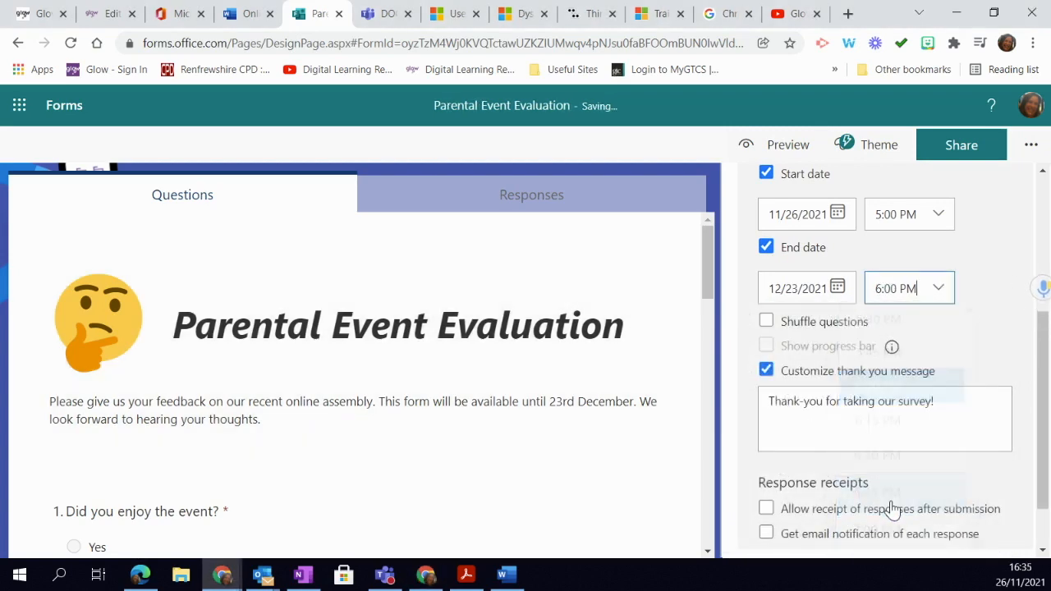
triple_click(955, 400)
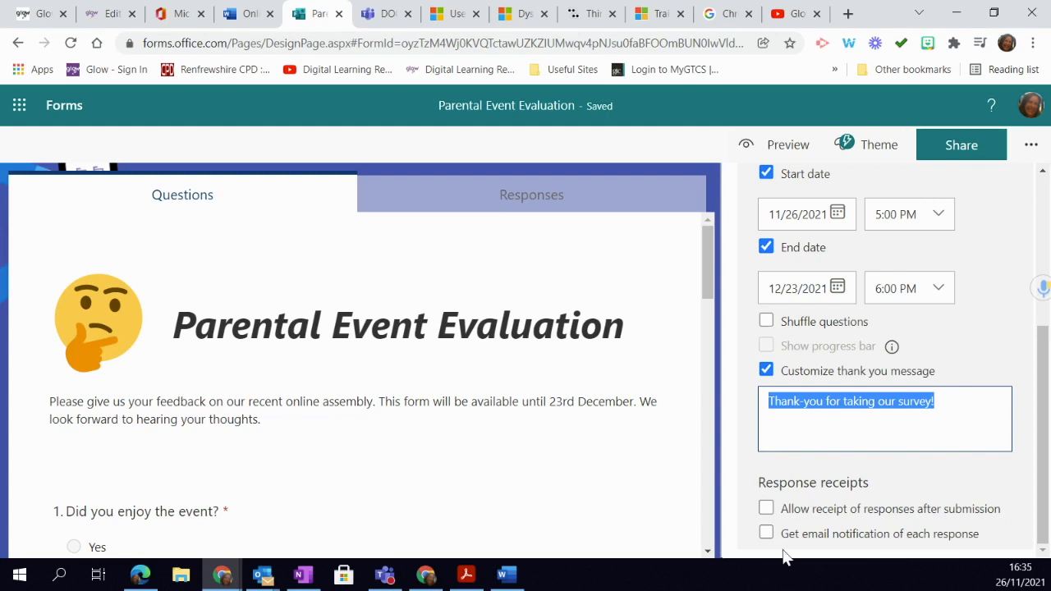
Step: Reopen the sharing options while reviewing the form's questions, and open the overview of collected responses
click(962, 145)
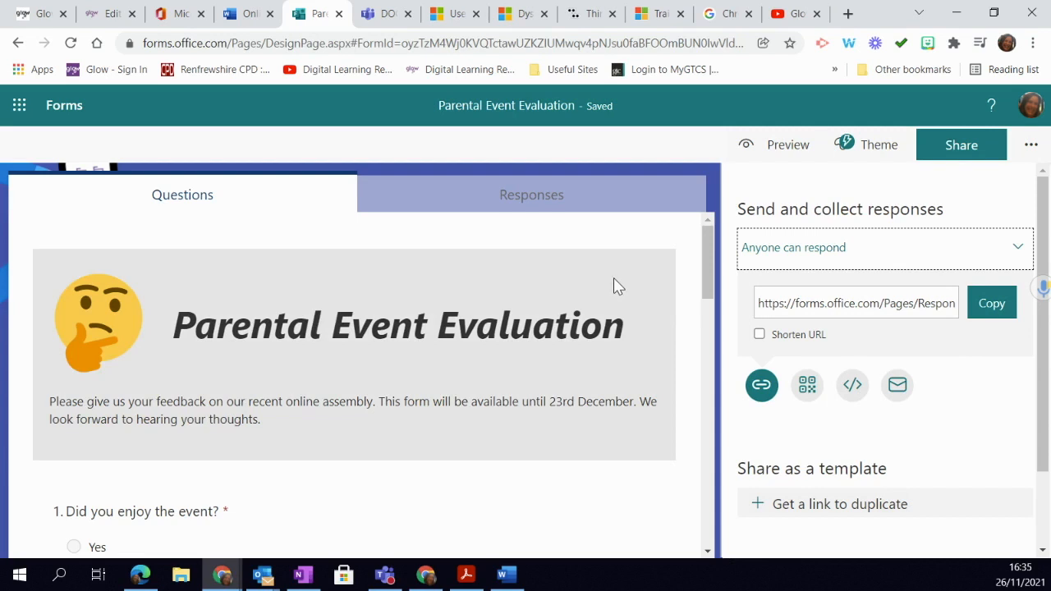
scroll(616, 283, down, 2)
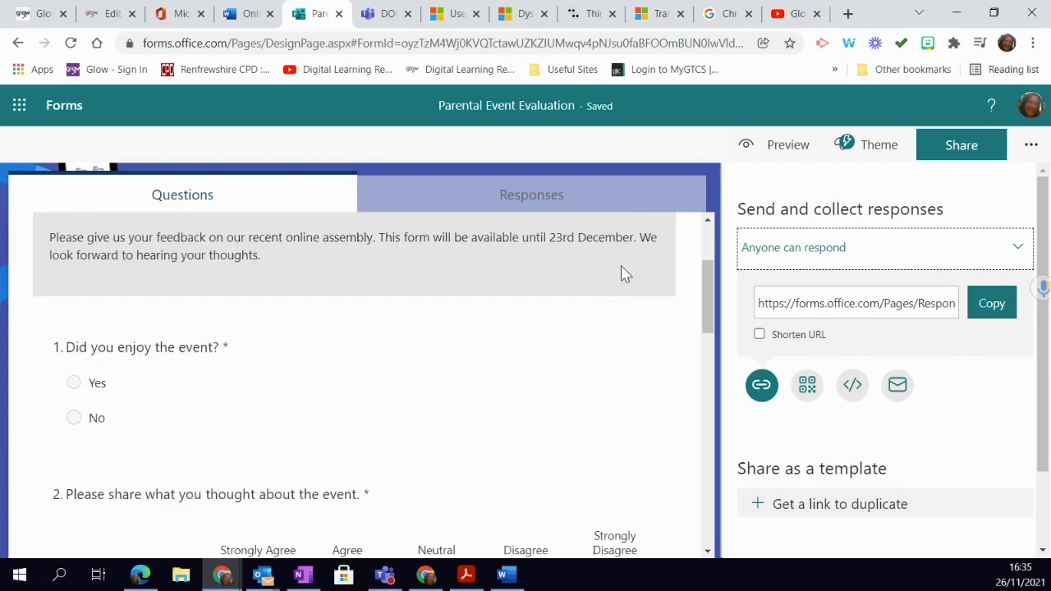
scroll(622, 273, down, 7)
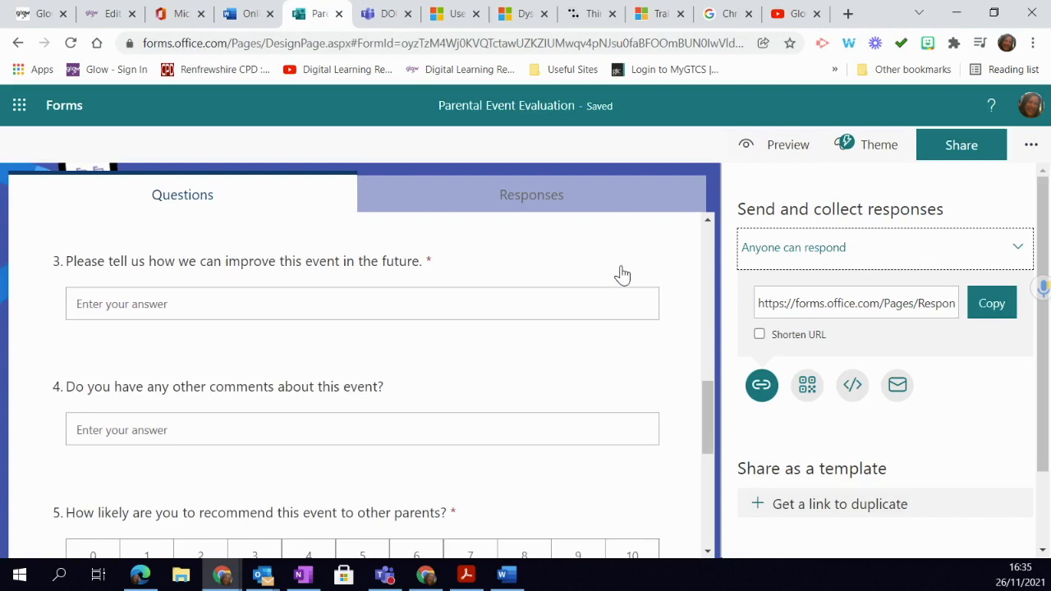
scroll(622, 273, down, 4)
scroll(622, 282, up, 13)
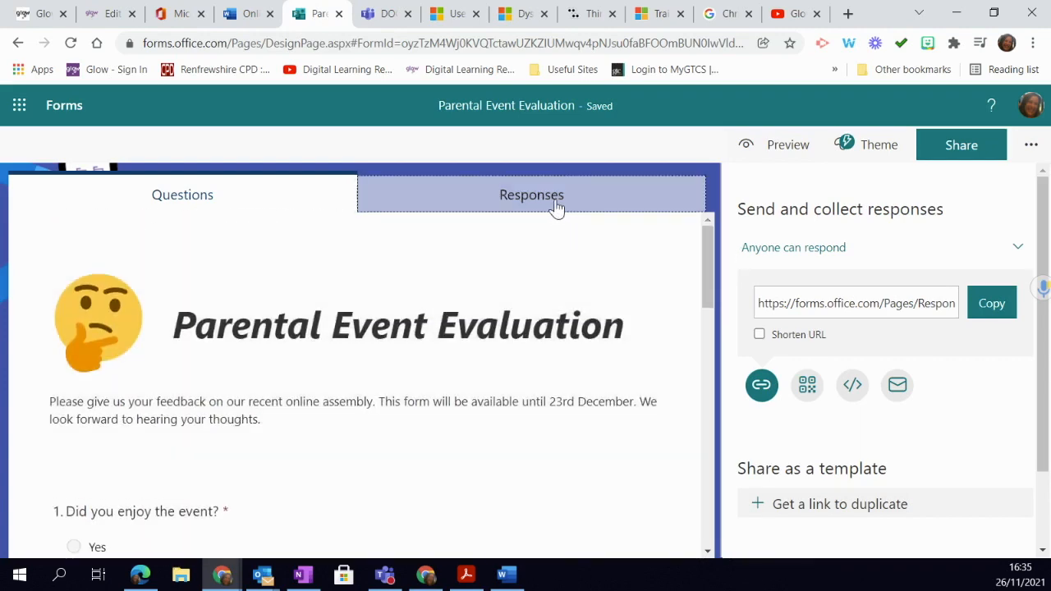
click(556, 207)
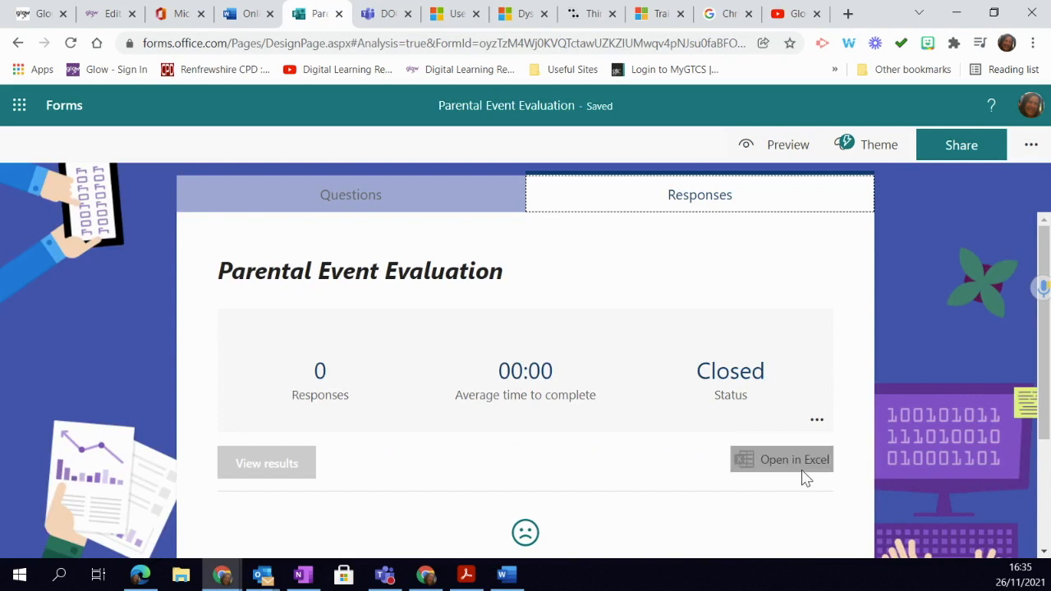